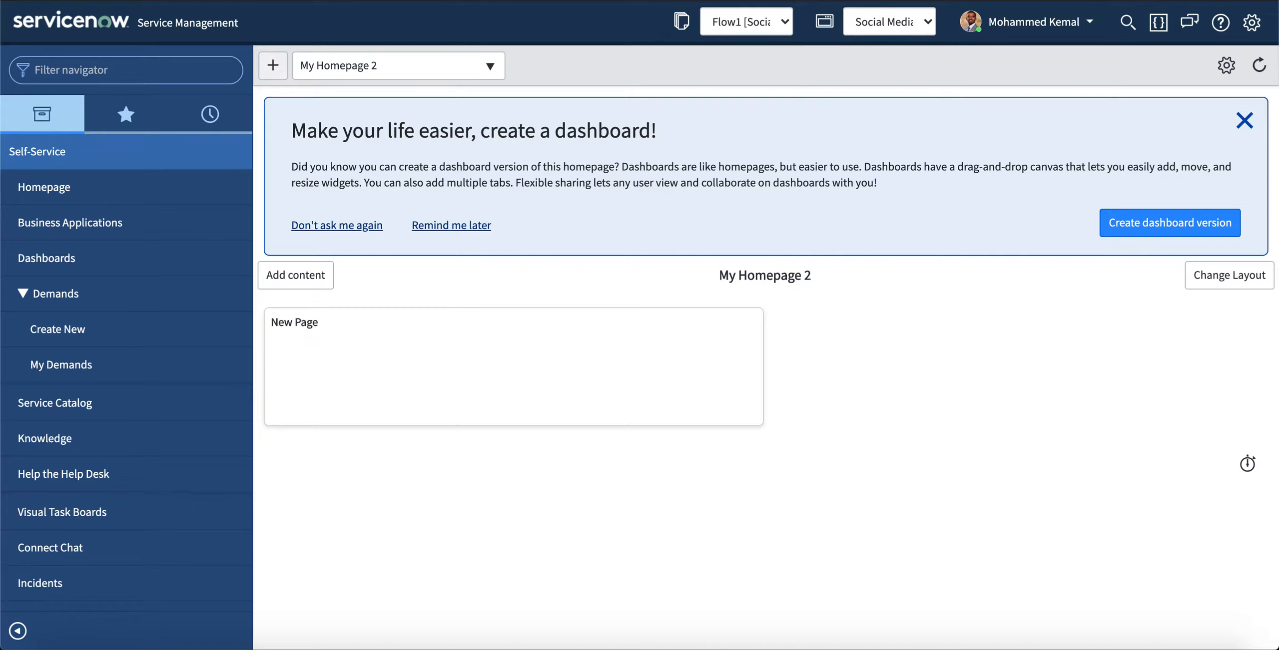
Step: Filter the application navigator for "stud" to locate Studio
{"action": "left_click", "coordinate": [118, 68]}
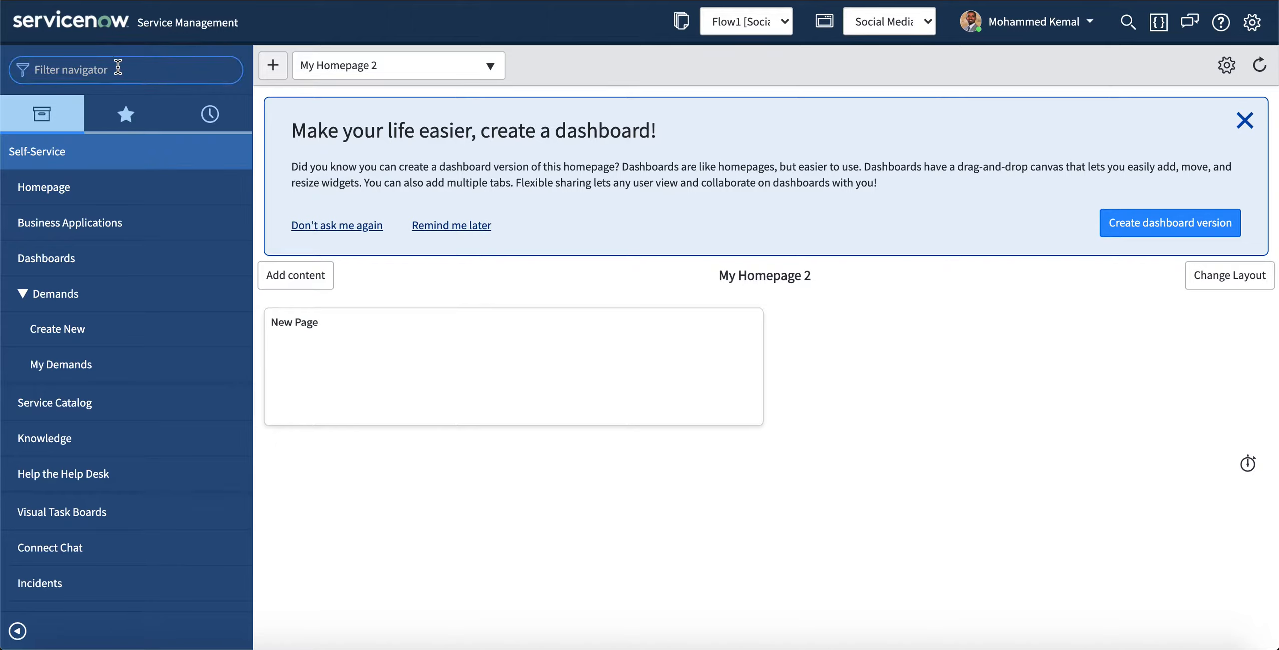
{"action": "type", "text": "st"}
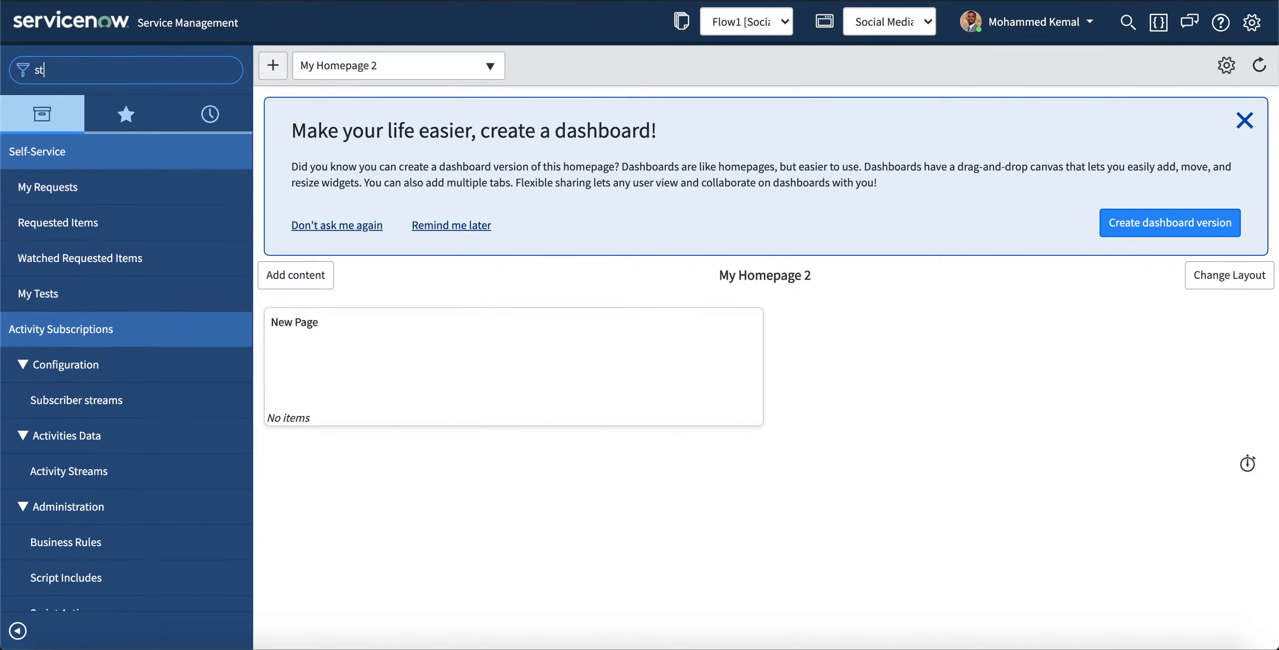
{"action": "type", "text": "ud"}
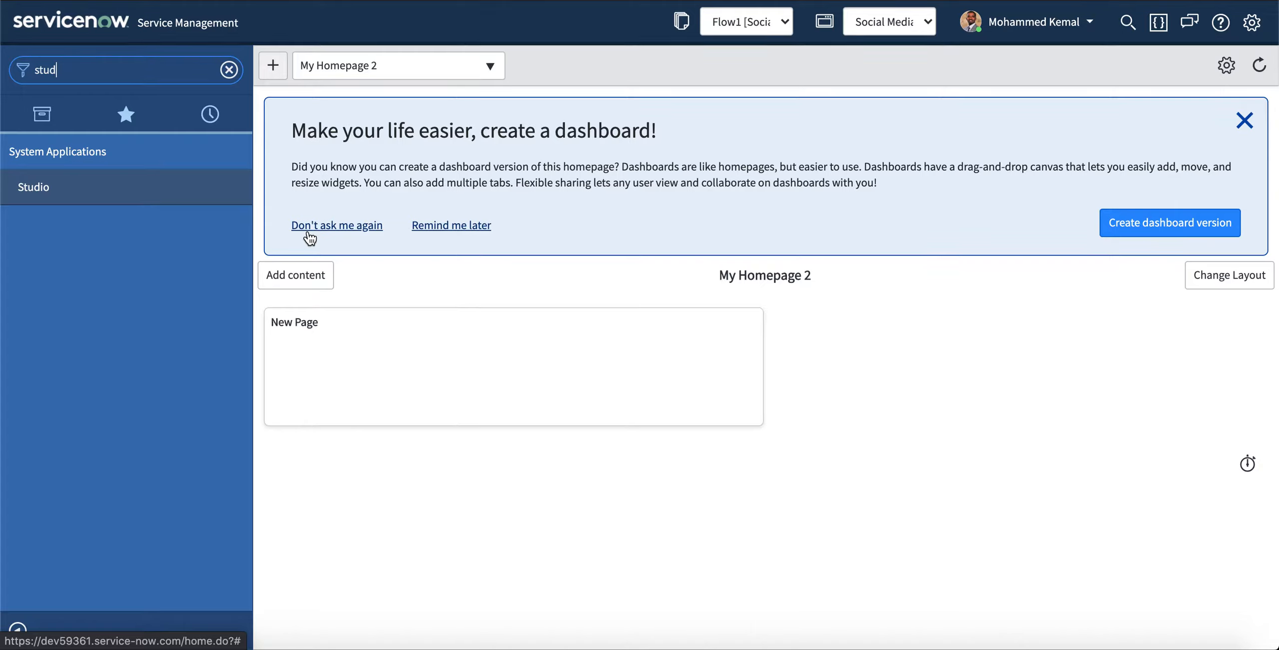
Step: Filter the navigator for "flow d" to look at the Flow Designer modules, and clear the filter
{"action": "key", "text": "BackSpace"}
{"action": "key", "text": "BackSpace"}
{"action": "key", "text": "BackSpace"}
{"action": "key", "text": "BackSpace"}
{"action": "type", "text": "flow d"}
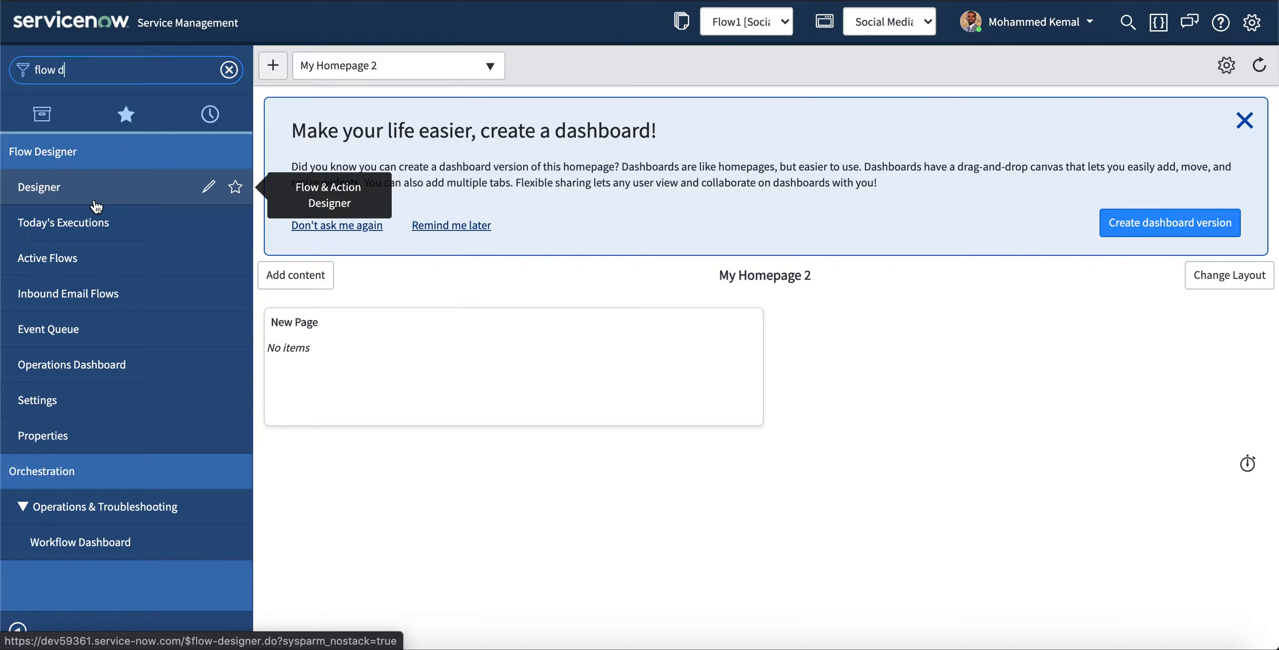
{"action": "key", "text": "BackSpace"}
{"action": "key", "text": "BackSpace"}
{"action": "key", "text": "BackSpace"}
{"action": "key", "text": "BackSpace"}
{"action": "key", "text": "BackSpace"}
{"action": "key", "text": "BackSpace"}
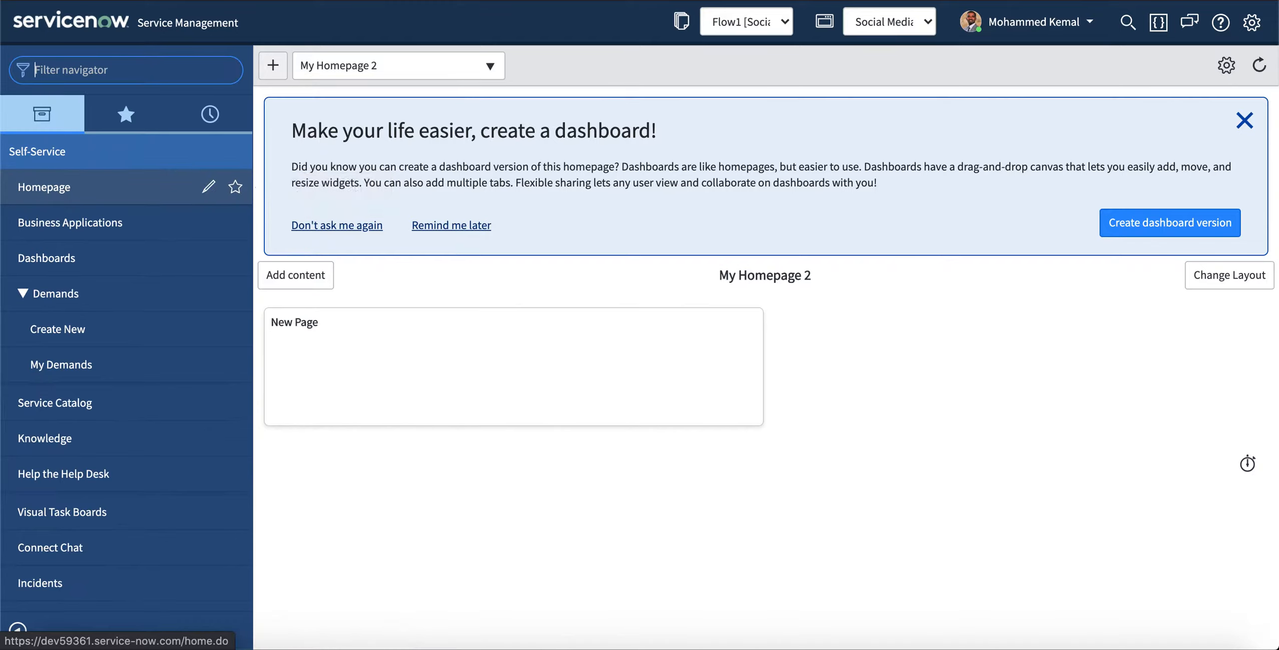
Step: Find Studio by filtering the navigator for "stud", and open the Social Media Management application in it
{"action": "type", "text": "stud"}
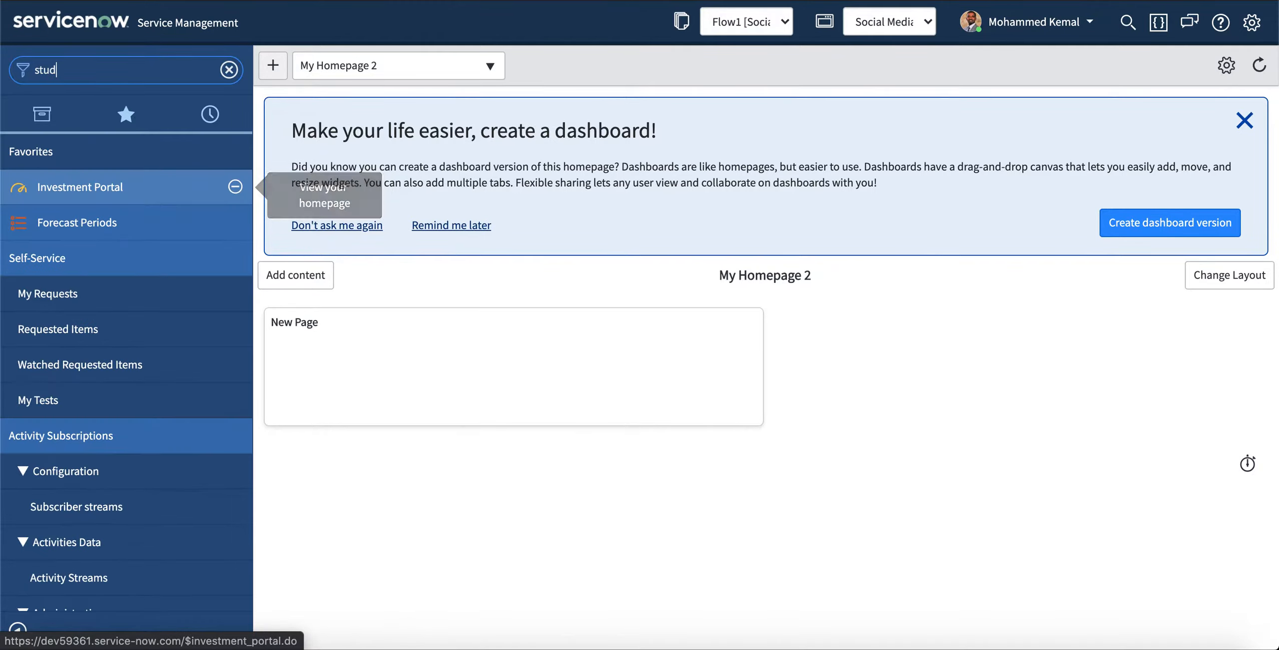
{"action": "left_click", "coordinate": [32, 185]}
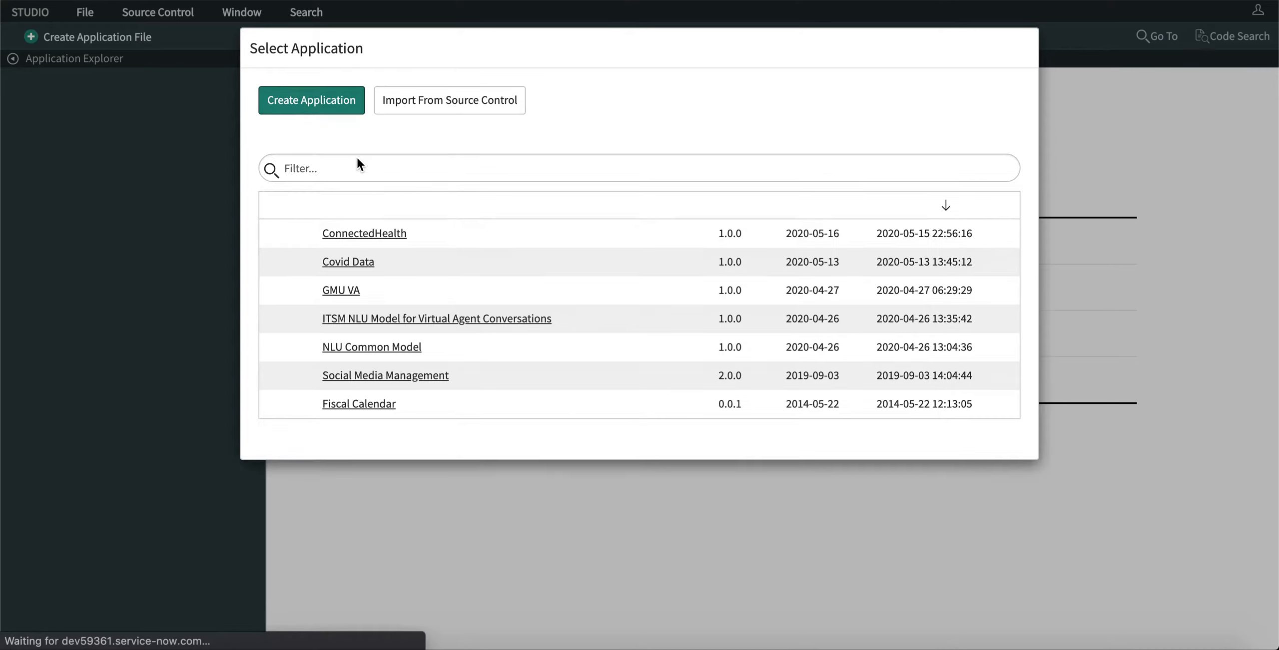
{"action": "left_click", "coordinate": [374, 381]}
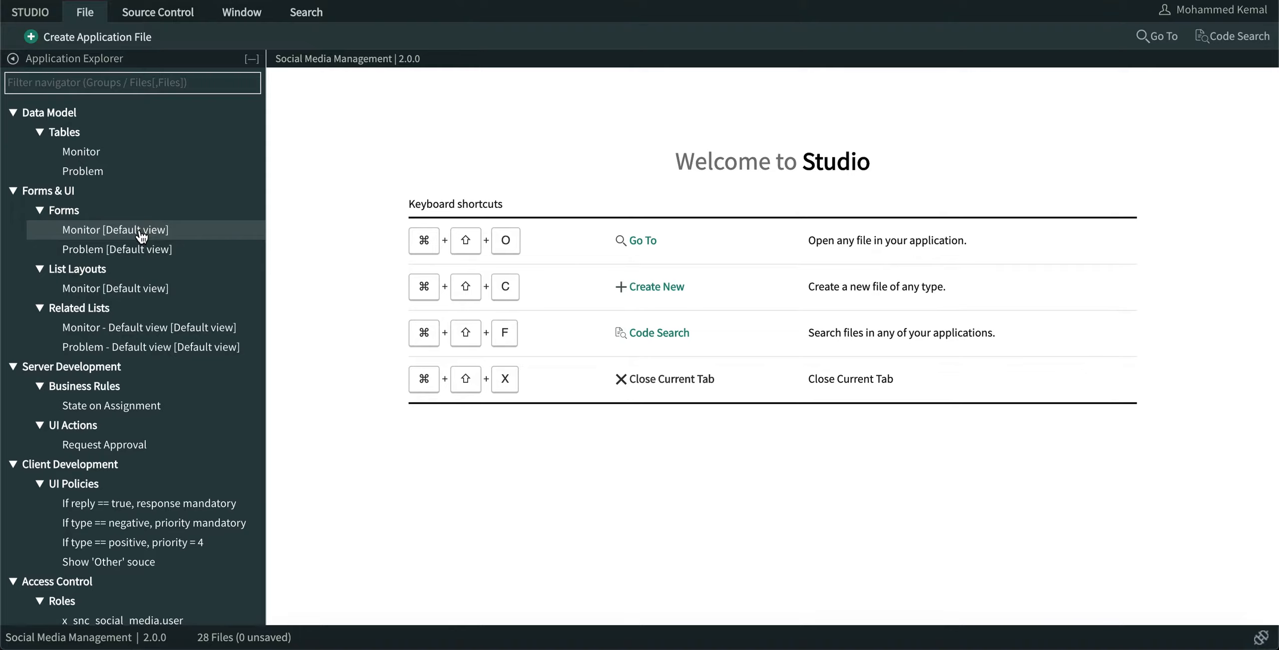
Step: Create a new application file of the Flow type in the Social Media Management application
{"action": "left_click", "coordinate": [87, 82]}
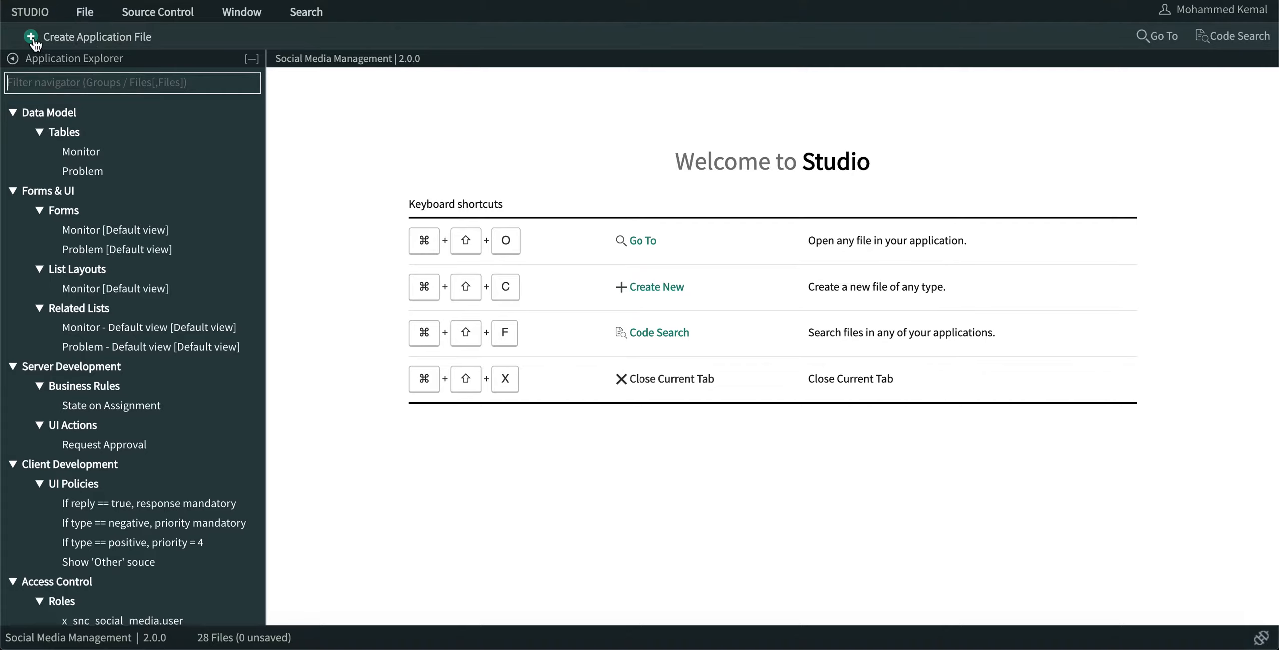
{"action": "left_click", "coordinate": [63, 40]}
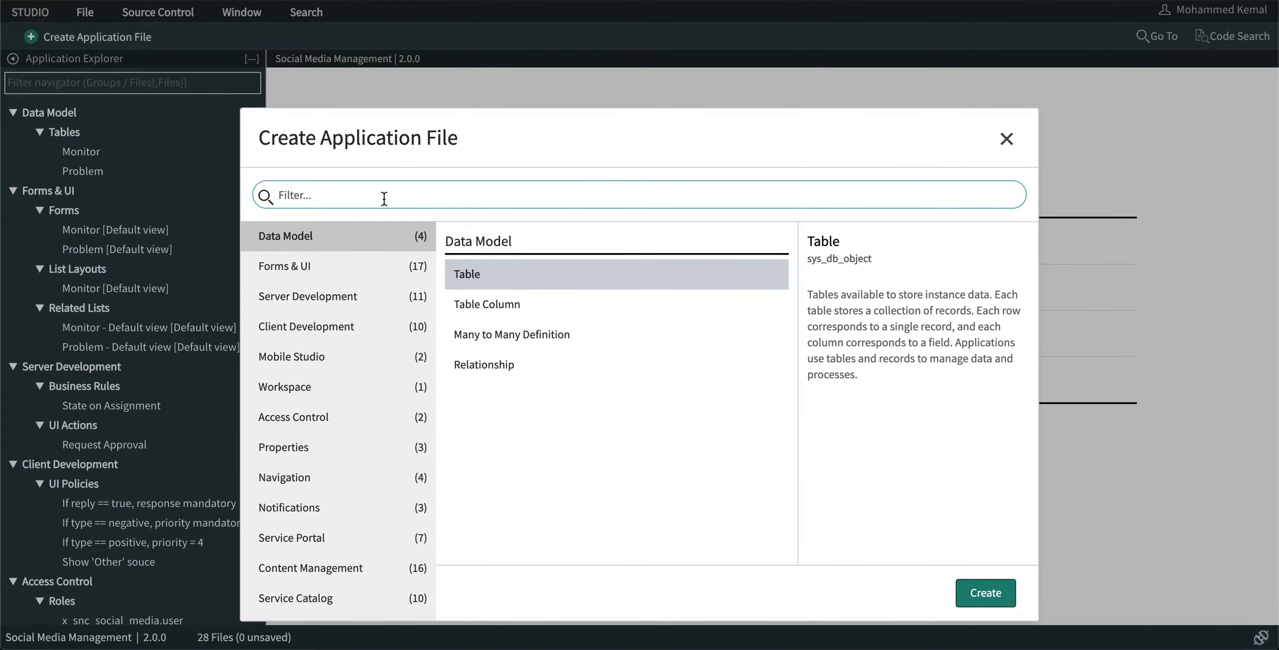
{"action": "type", "text": "flow"}
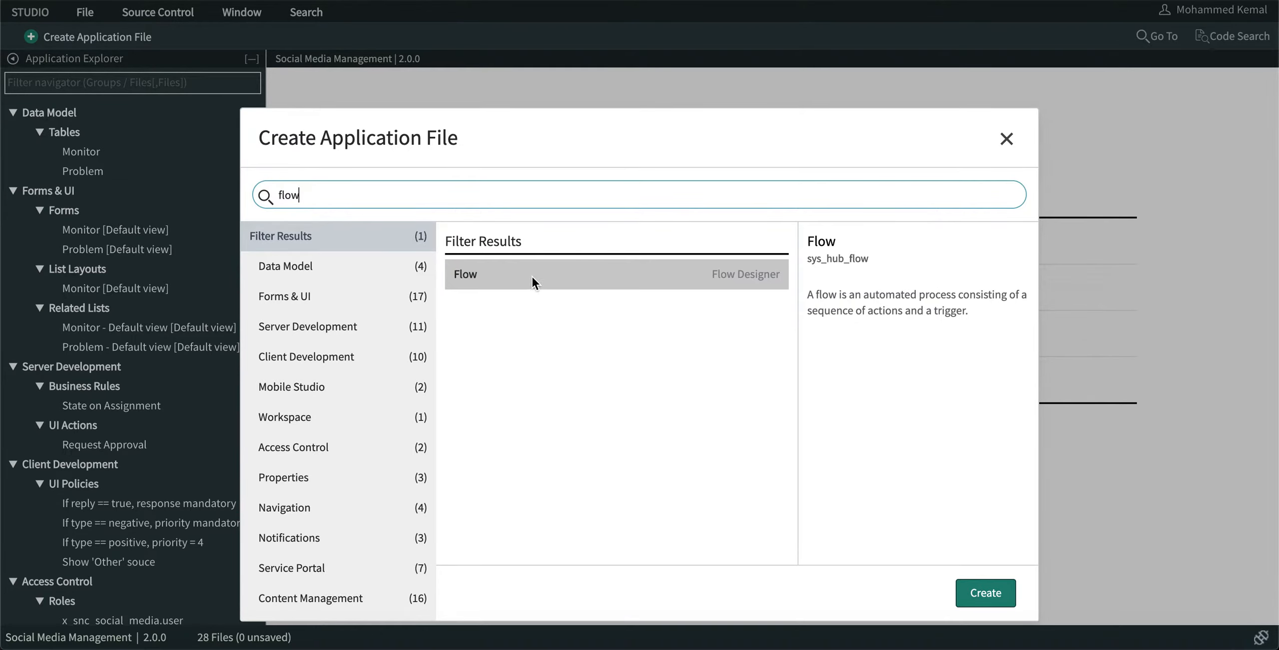
{"action": "left_click", "coordinate": [980, 598]}
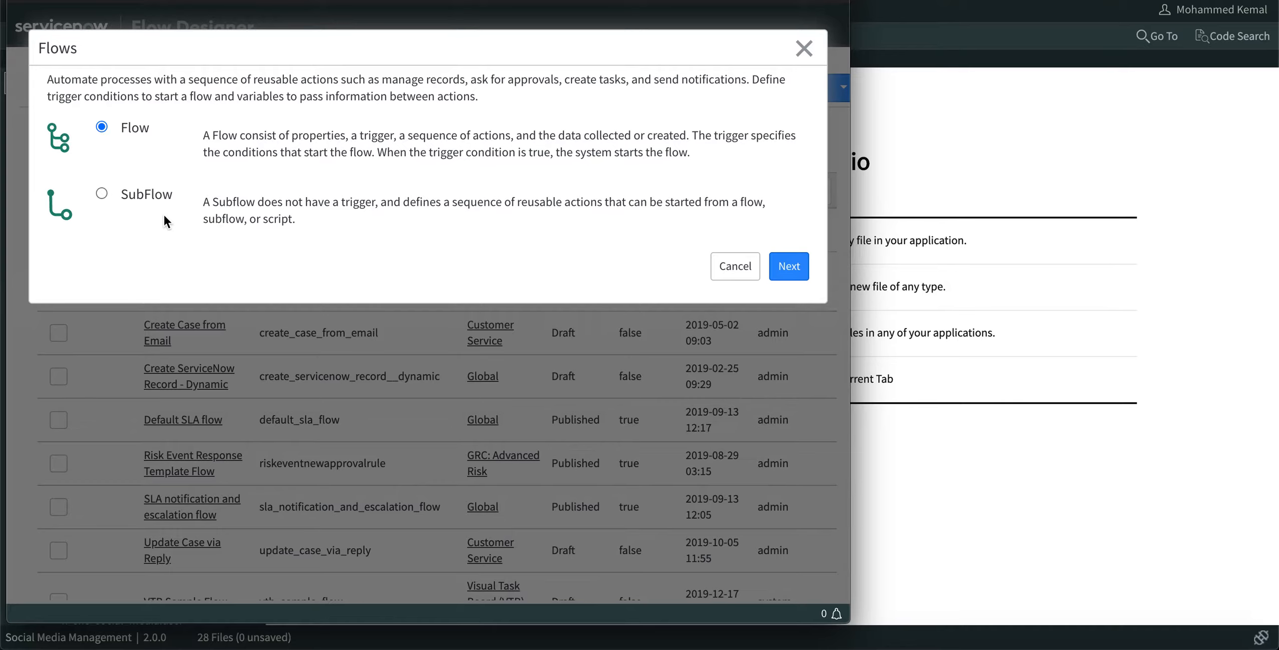
Step: Choose Flow rather than SubFlow and name the new flow "Social Media Response Approvals"
{"action": "left_click", "coordinate": [101, 194]}
{"action": "left_click", "coordinate": [102, 128]}
{"action": "left_click", "coordinate": [789, 267]}
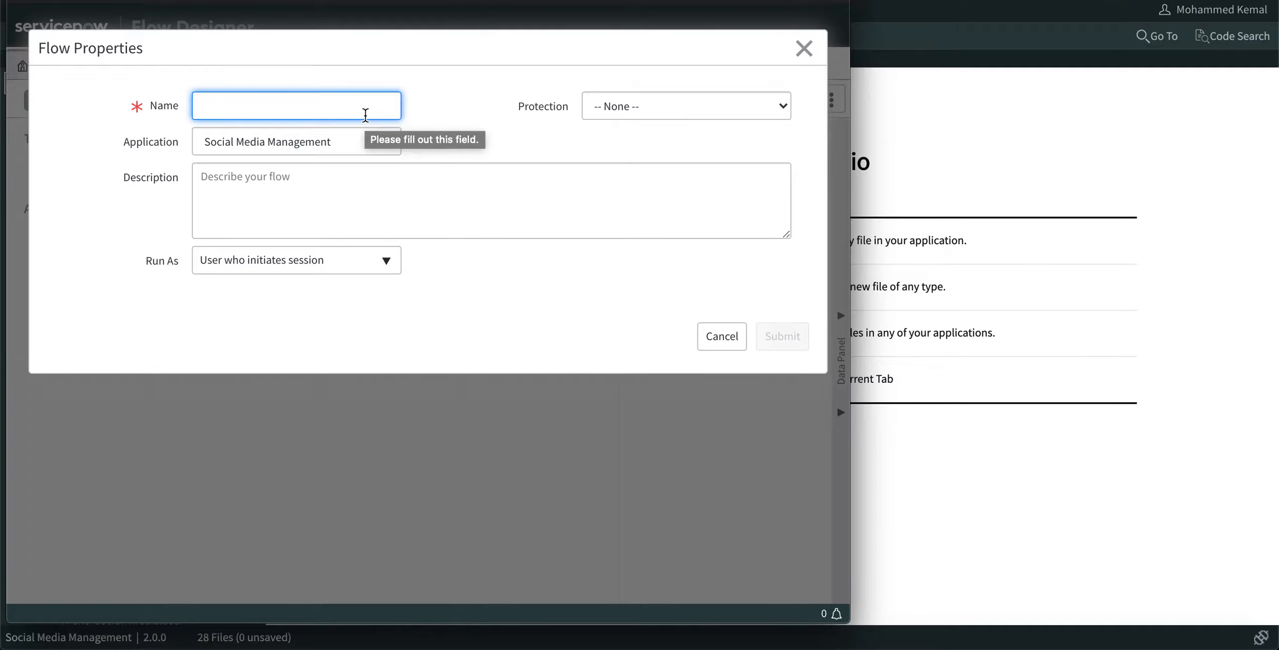
{"action": "type", "text": "Social Media Response"}
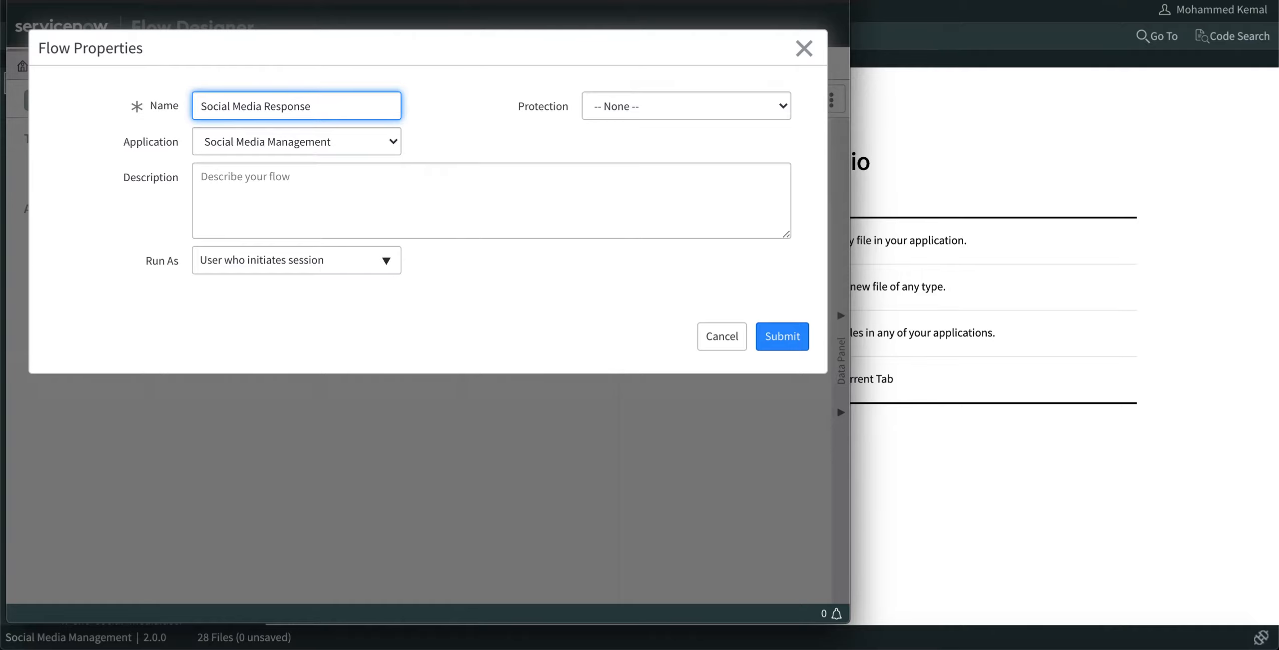
{"action": "type", "text": " Approvals"}
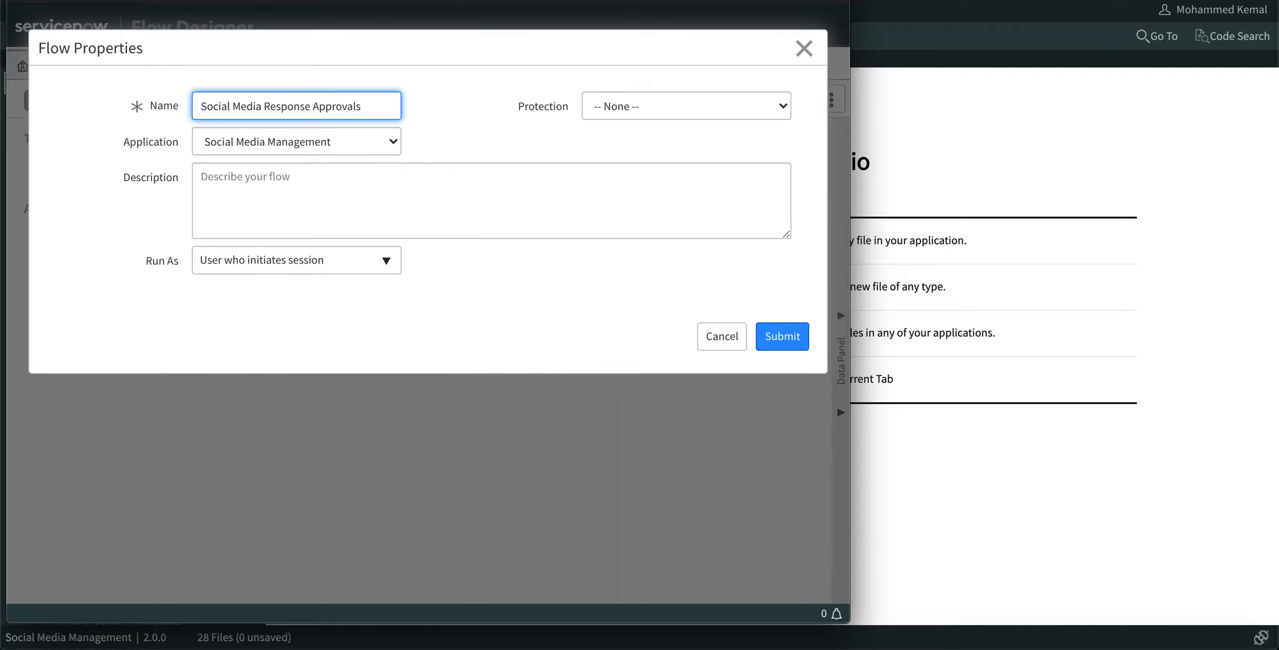
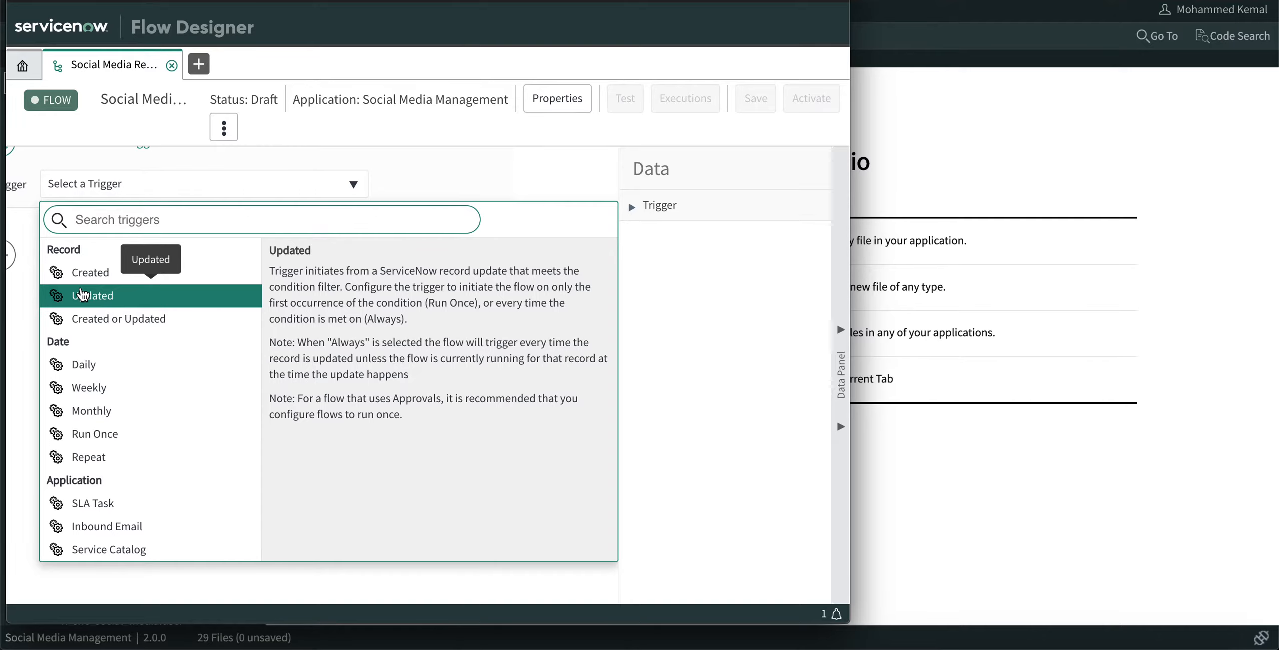
Step: Close the trigger list, then reposition the Flow Designer window and widen it so the full flow header fits
{"action": "left_click", "coordinate": [337, 23]}
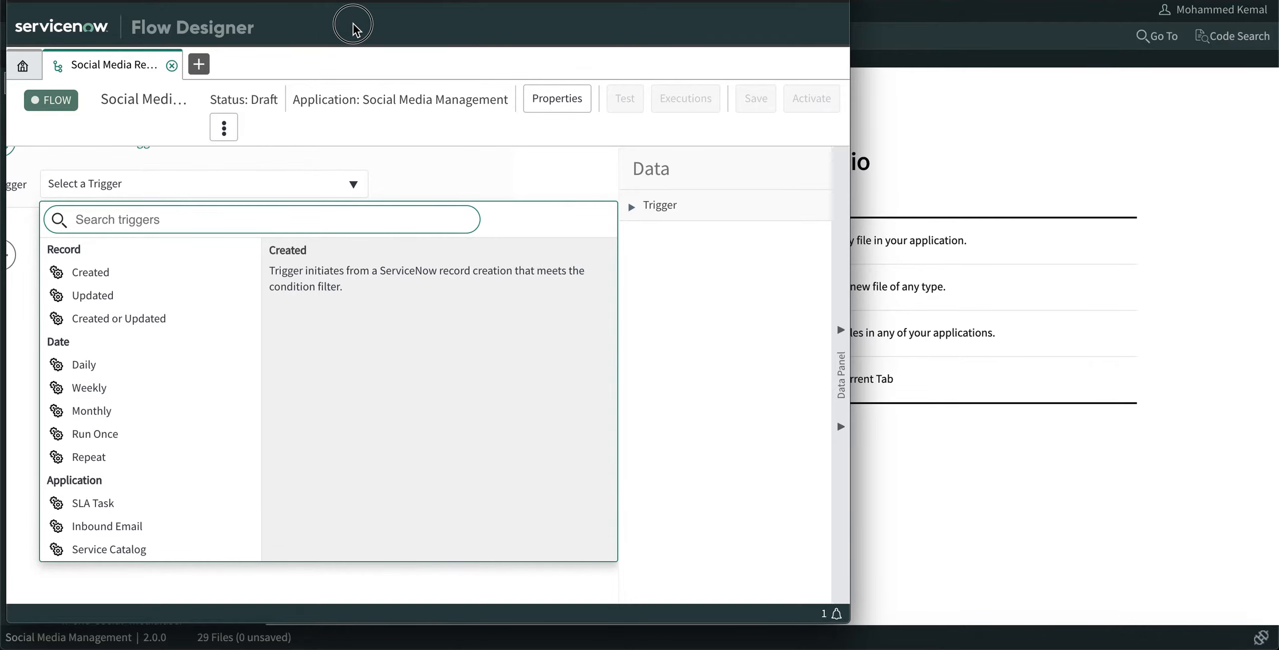
{"action": "left_click", "coordinate": [541, 17]}
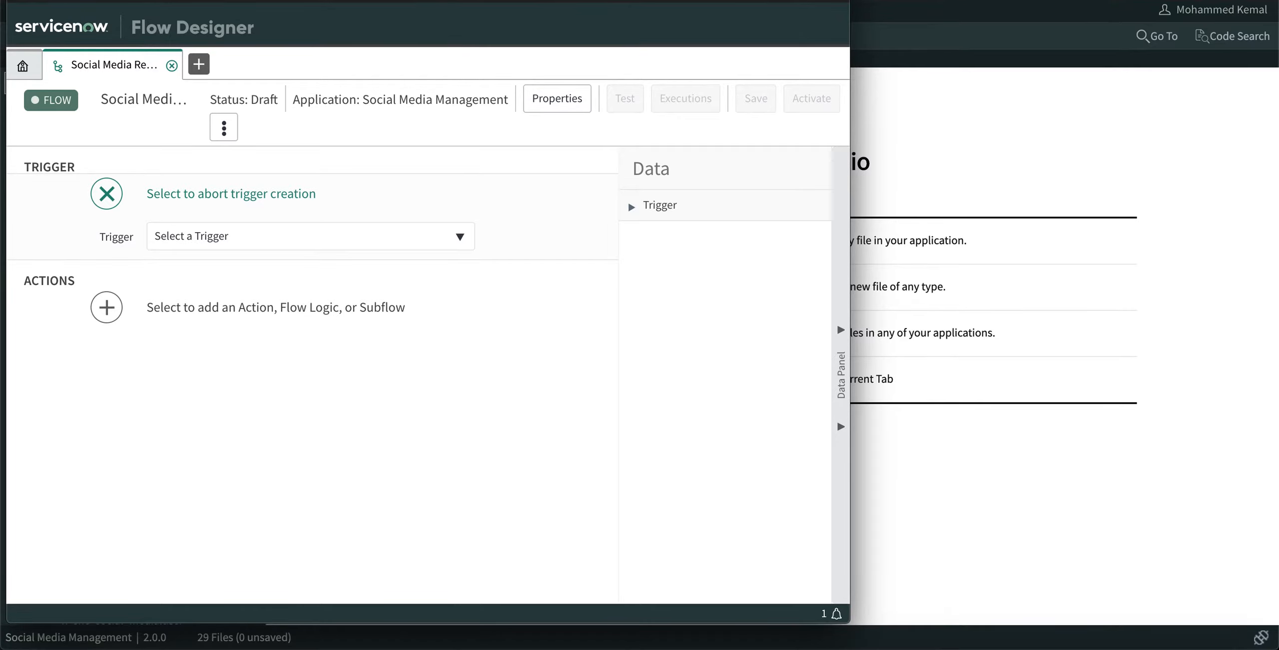
{"action": "left_click_drag", "start_coordinate": [541, 1], "coordinate": [539, 1]}
{"action": "left_click_drag", "start_coordinate": [197, 0], "coordinate": [220, 0]}
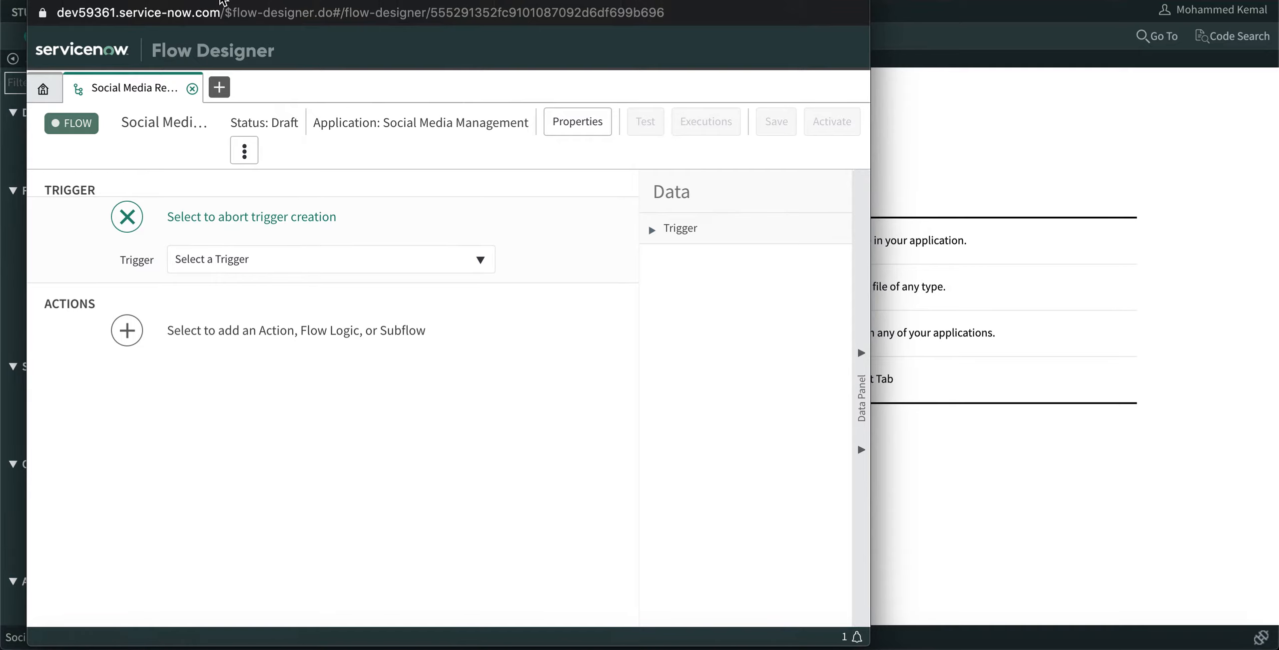
{"action": "left_click_drag", "start_coordinate": [870, 293], "coordinate": [1147, 309]}
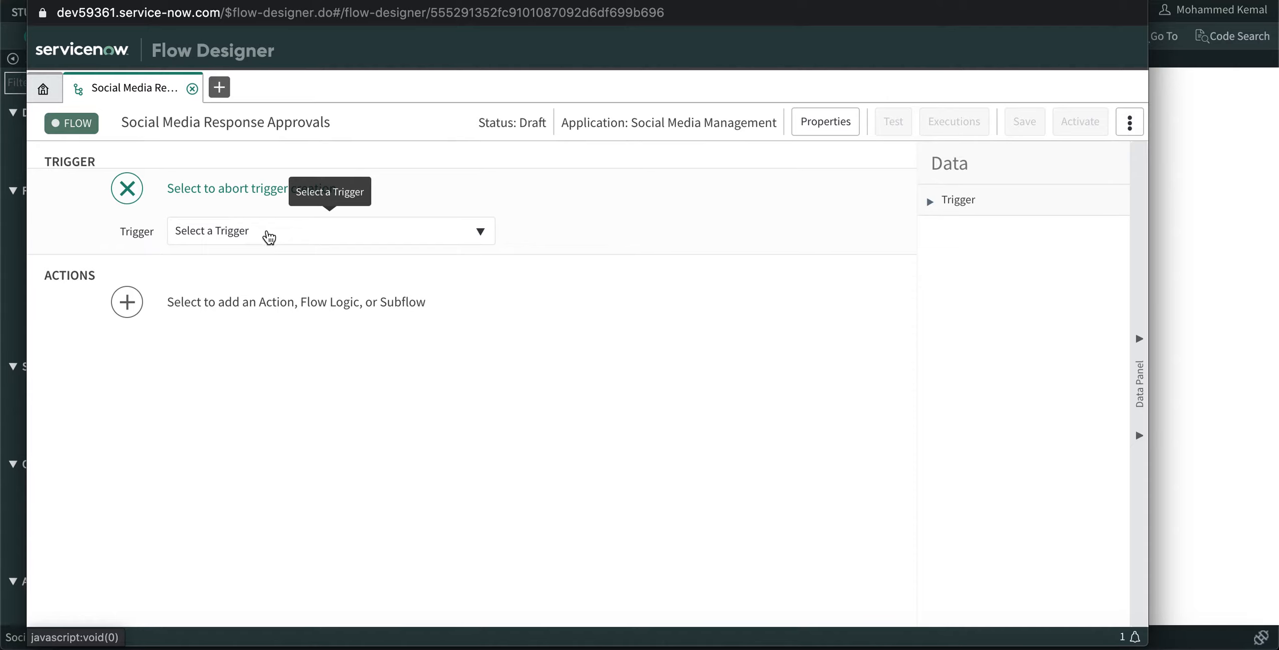
Step: Set the flow to trigger on record Updated for the Monitor [x_snc_social_media_monitor] table
{"action": "left_click", "coordinate": [265, 234]}
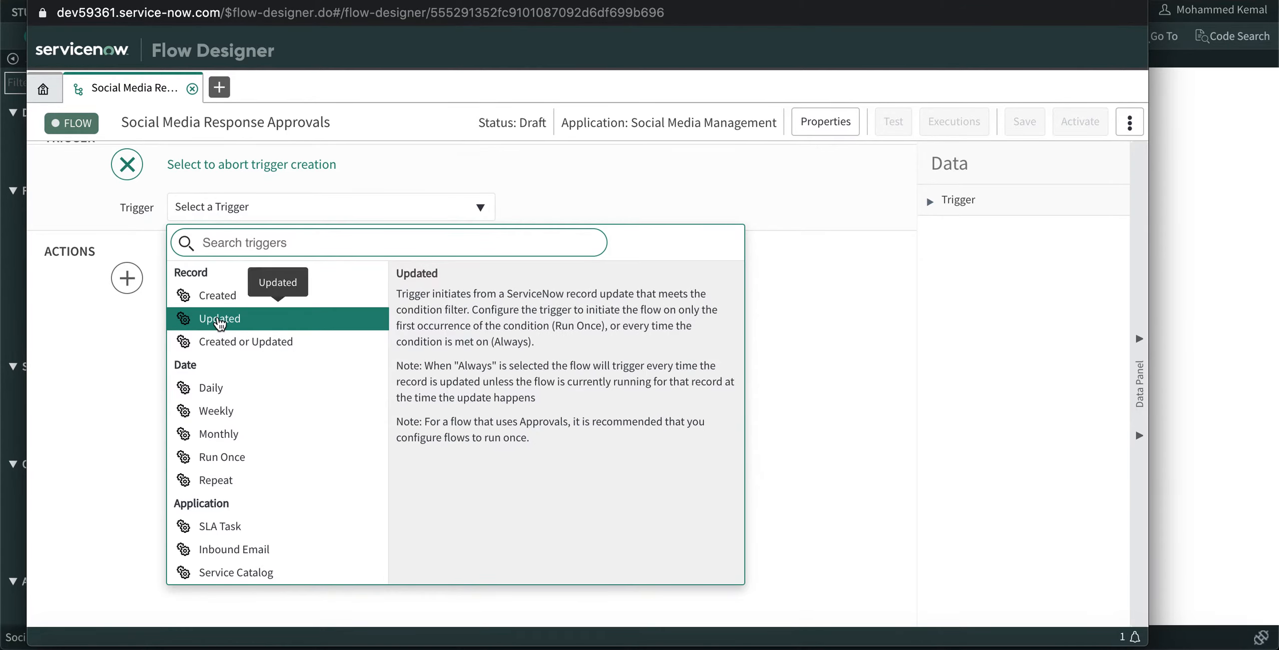
{"action": "left_click", "coordinate": [219, 320]}
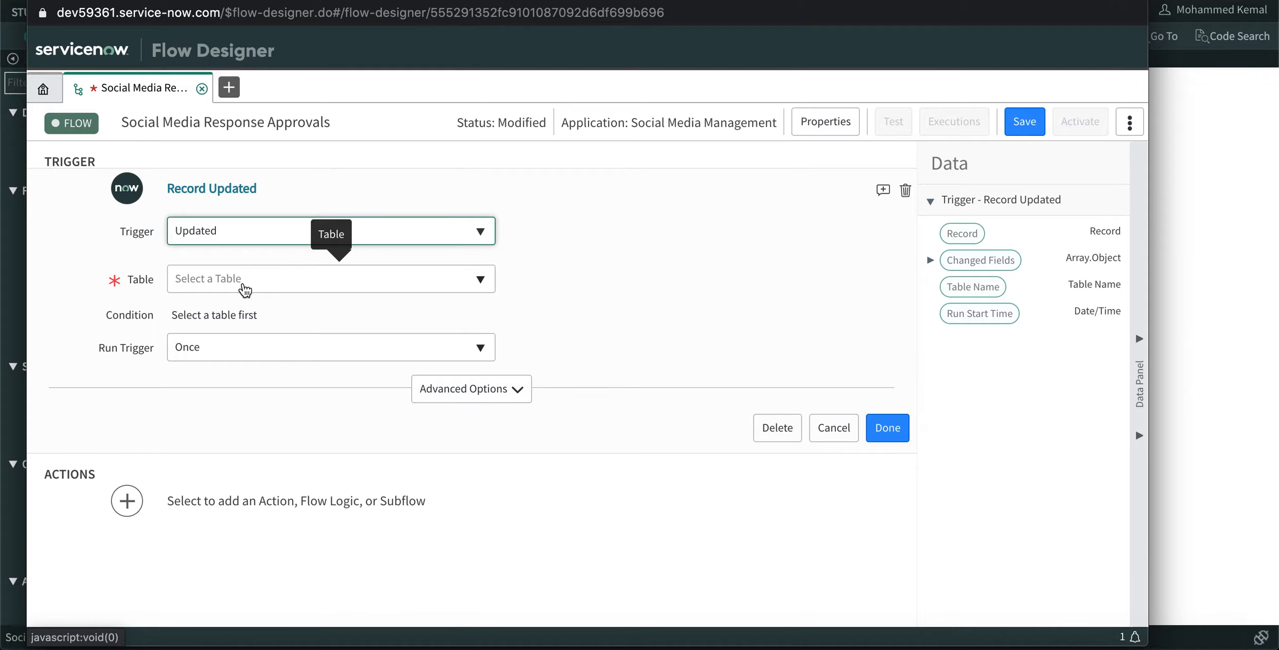
{"action": "left_click", "coordinate": [214, 282]}
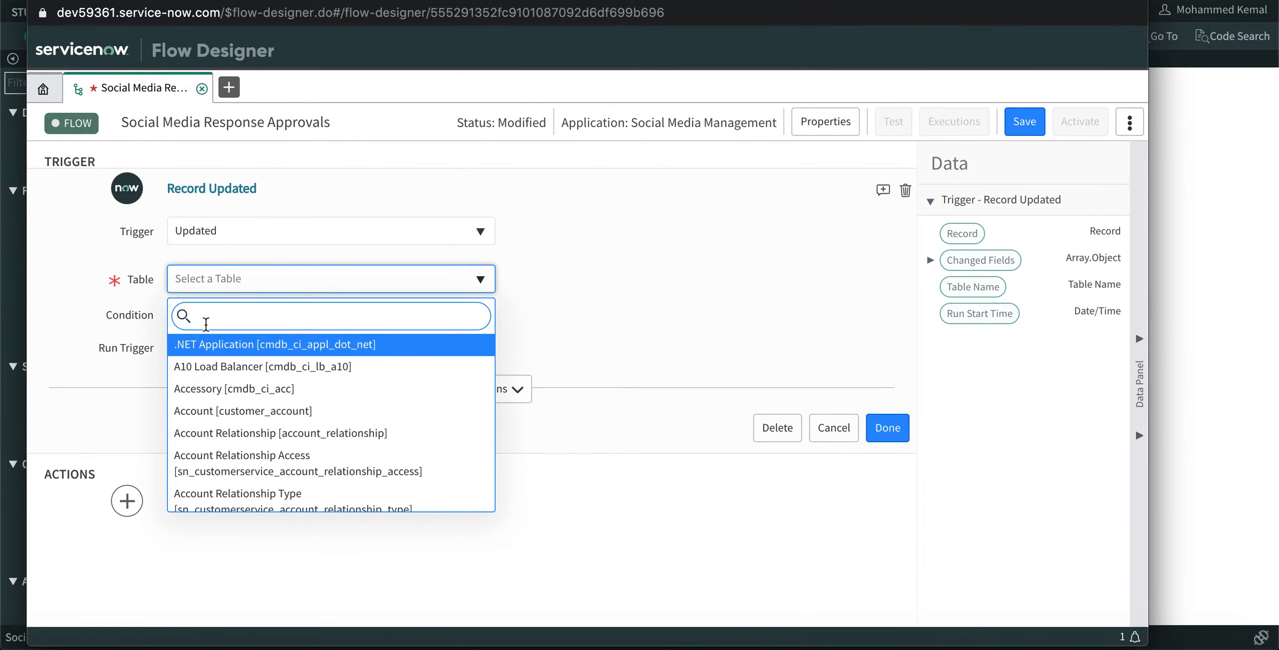
{"action": "type", "text": "mo"}
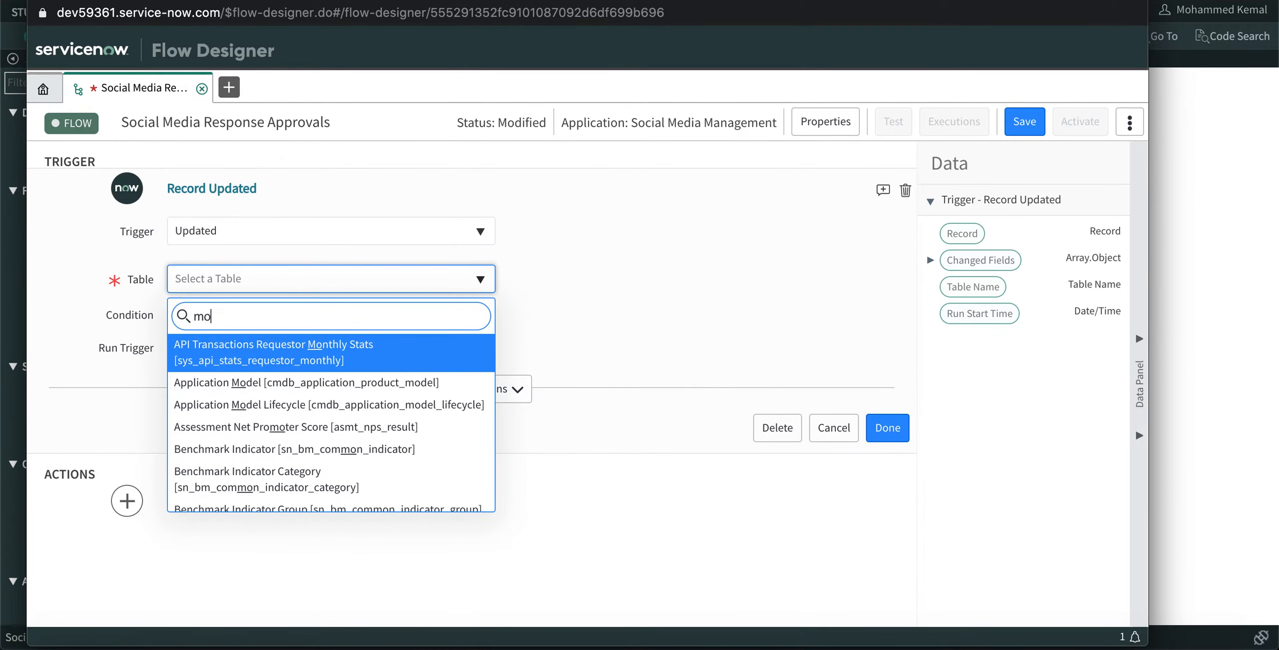
{"action": "type", "text": "nitor"}
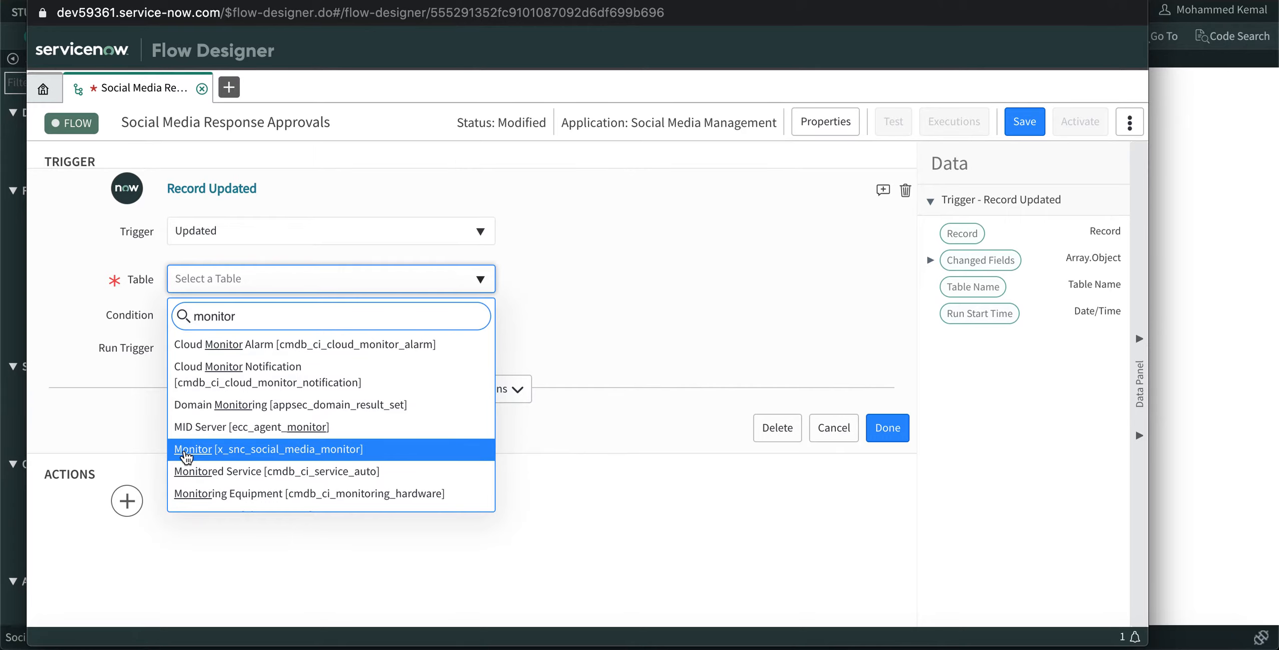
{"action": "left_click", "coordinate": [186, 452]}
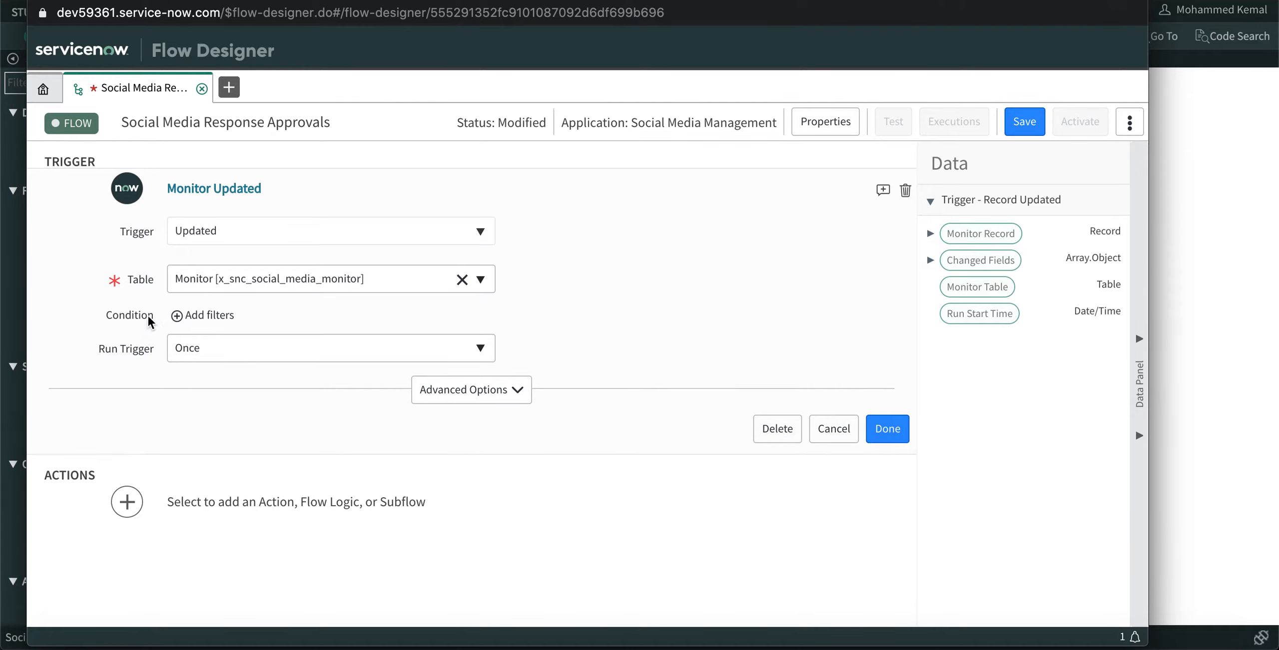
Step: Add a trigger condition requiring that State changes to Approval requested
{"action": "left_click", "coordinate": [179, 316]}
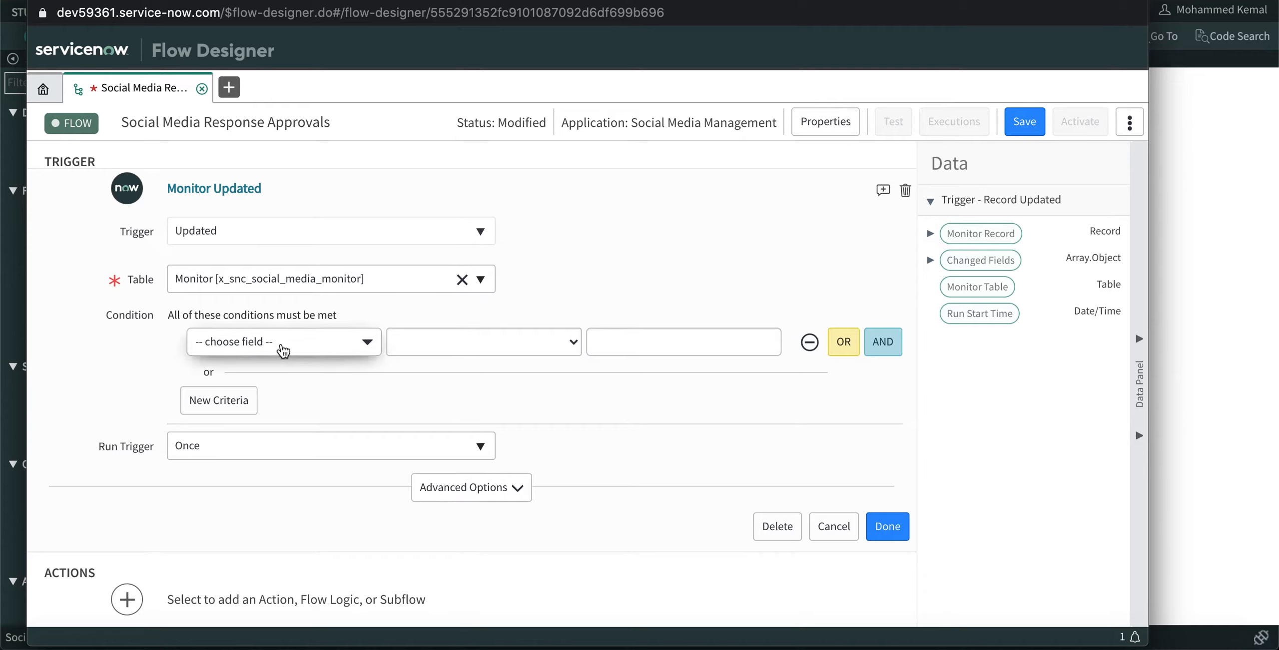
{"action": "left_click", "coordinate": [364, 346]}
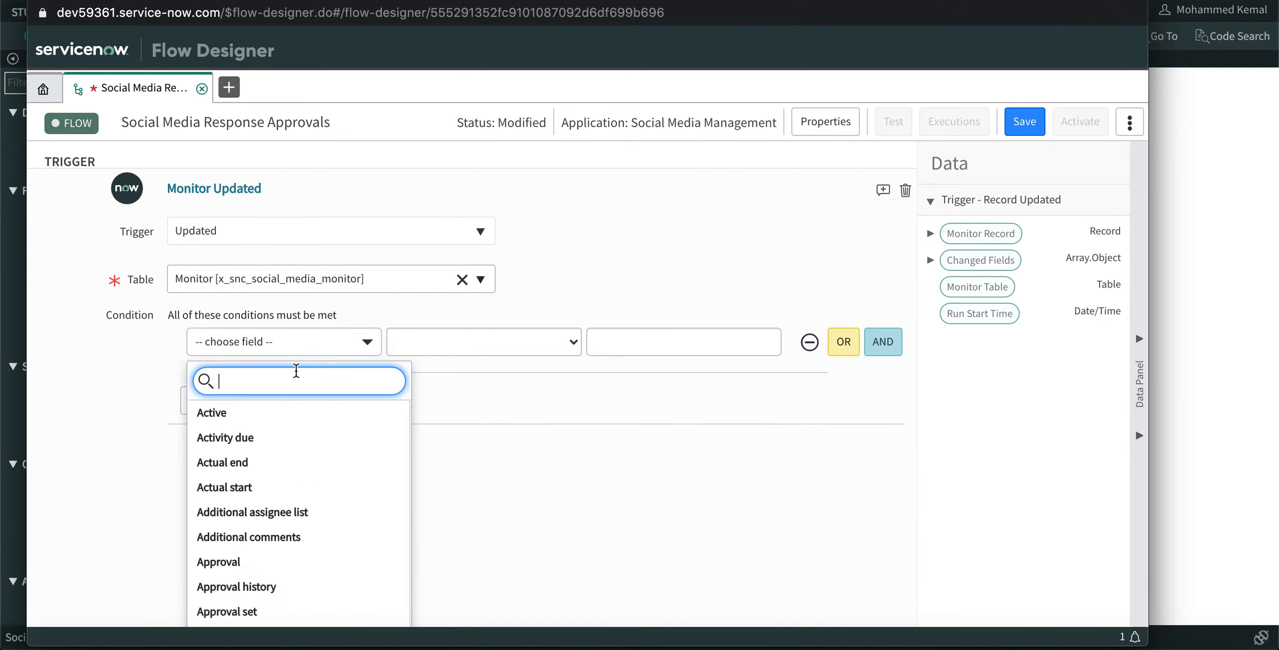
{"action": "type", "text": "state"}
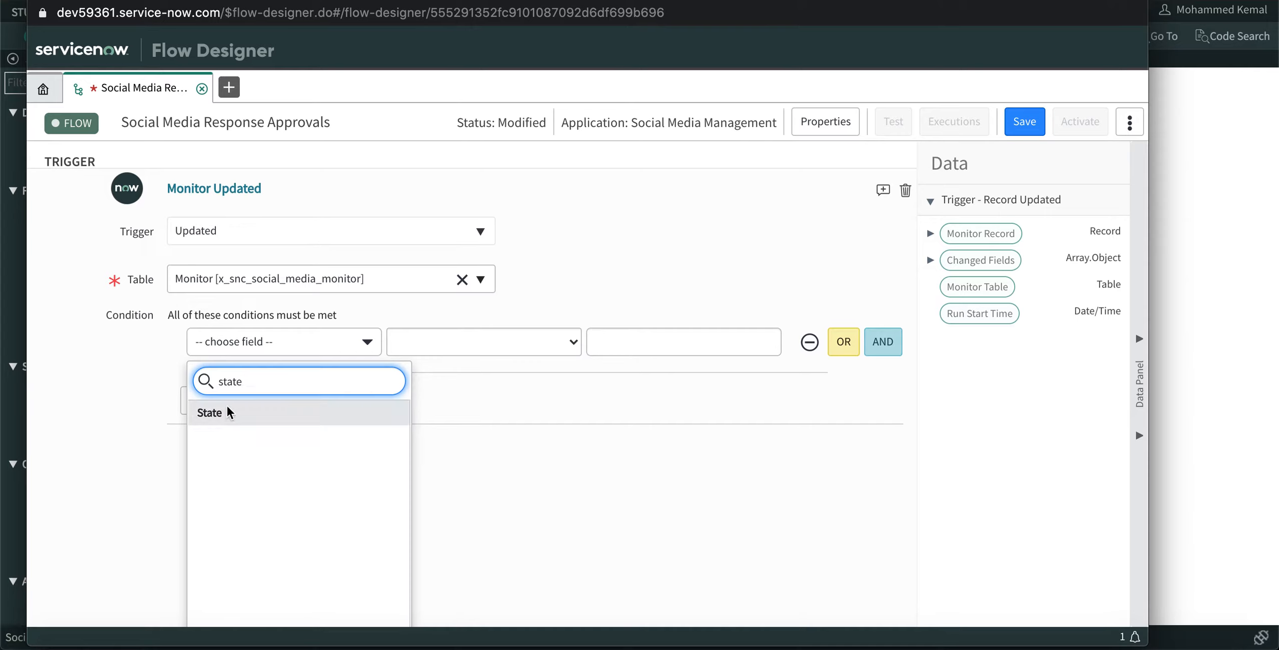
{"action": "left_click", "coordinate": [210, 414]}
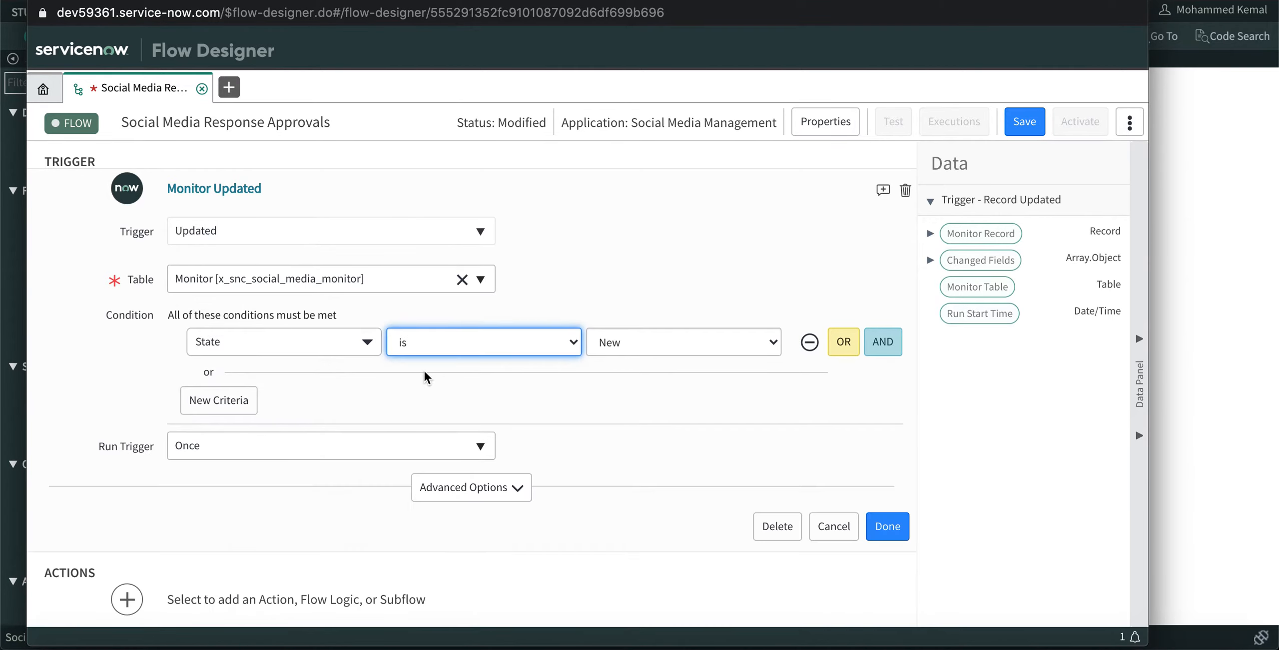
{"action": "left_click", "coordinate": [492, 350]}
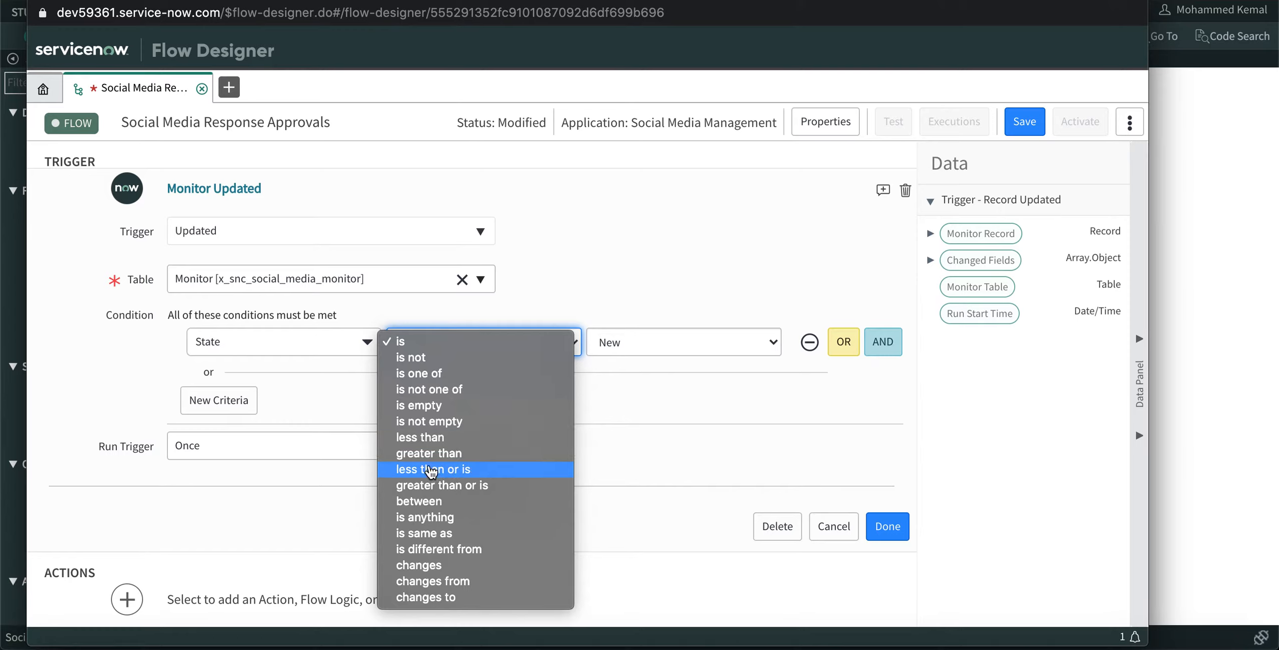
{"action": "left_click", "coordinate": [428, 597]}
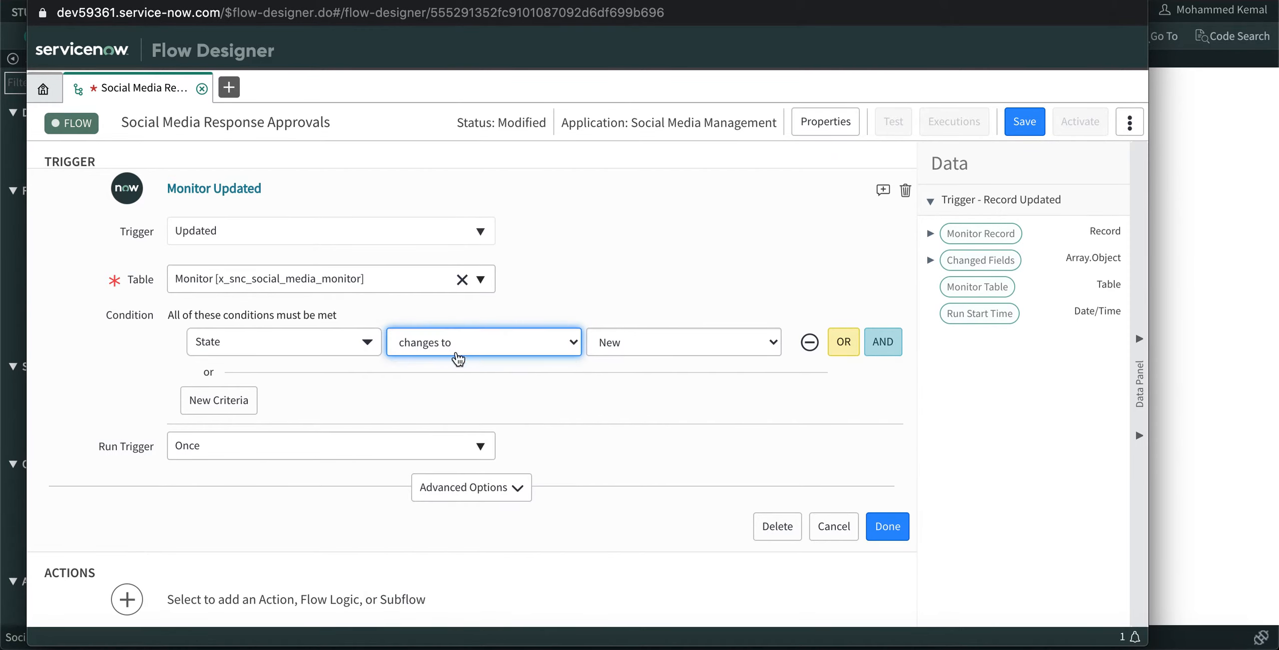
{"action": "left_click", "coordinate": [665, 347]}
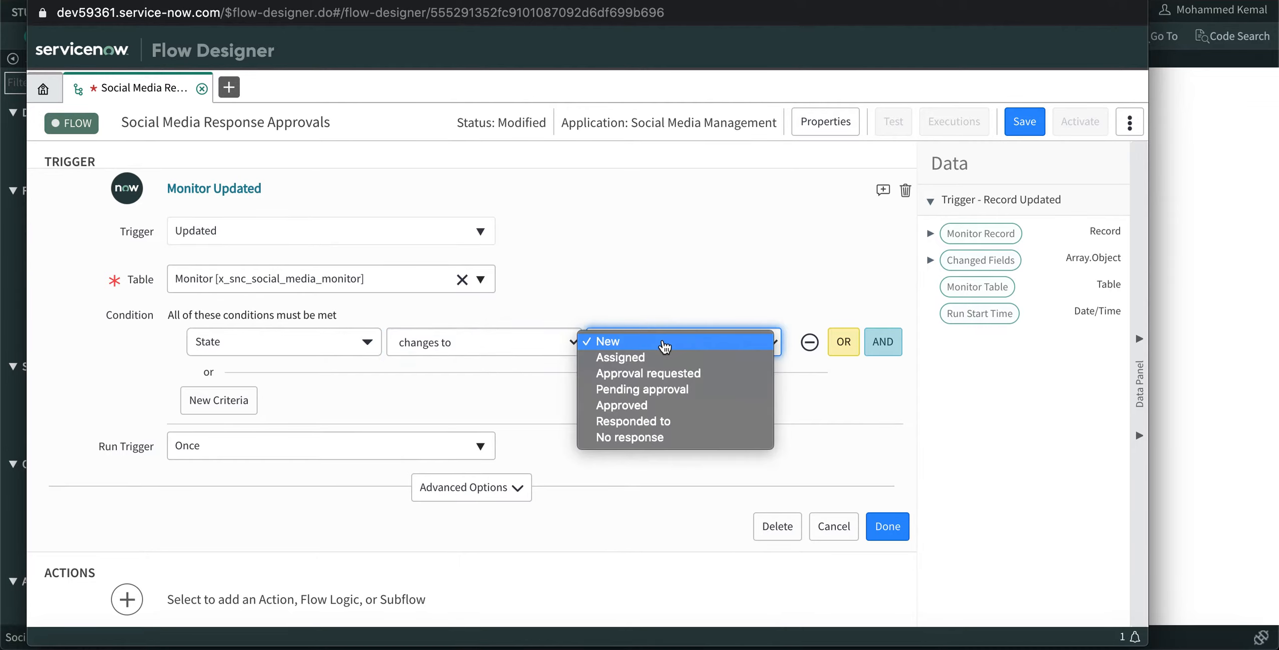
{"action": "left_click", "coordinate": [629, 376]}
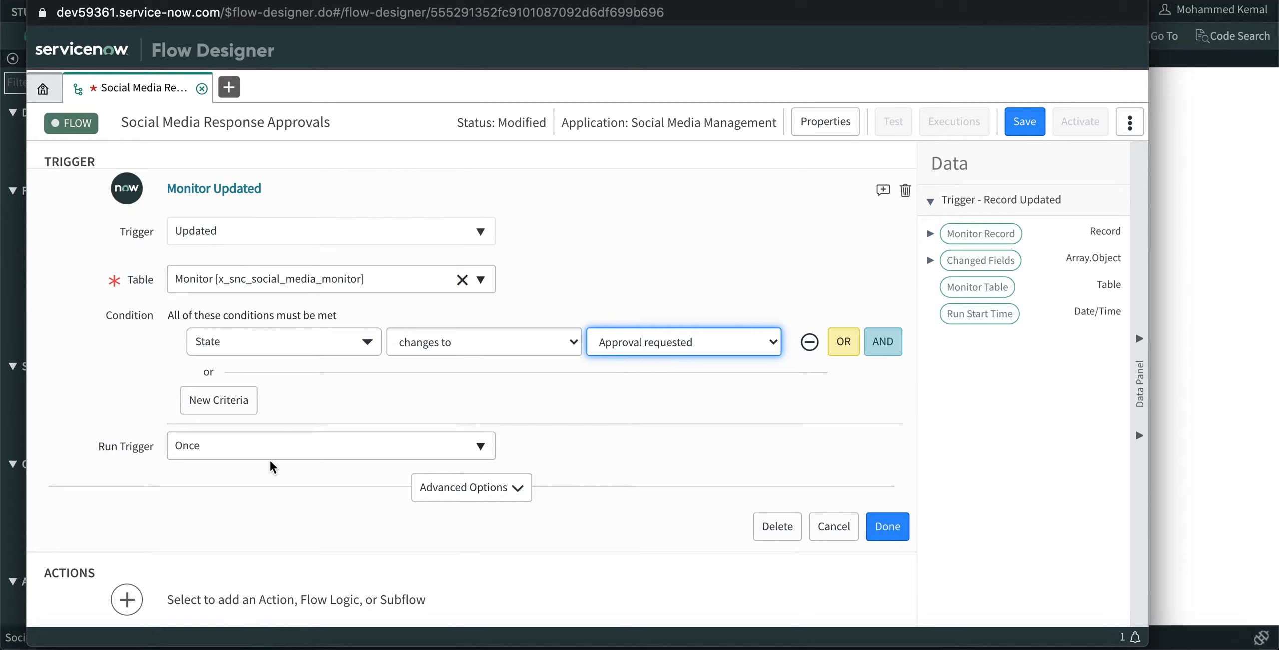
Step: Set the trigger to run for each unique change and finish the trigger configuration
{"action": "left_click", "coordinate": [231, 452]}
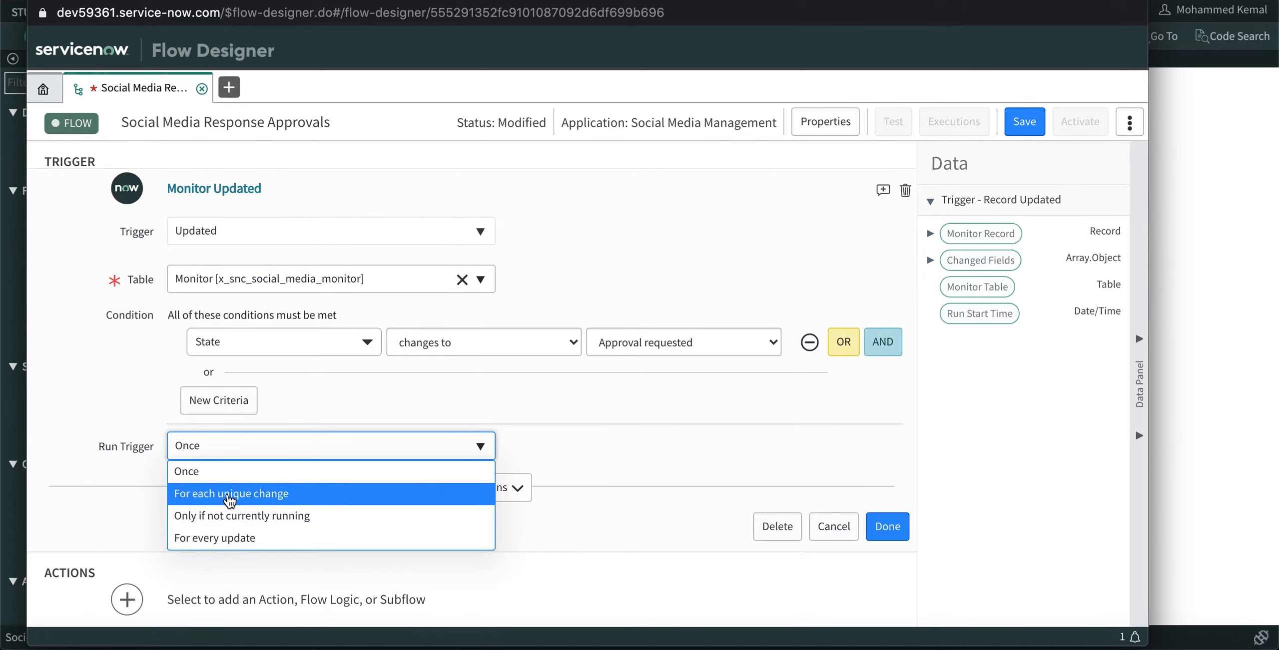
{"action": "left_click", "coordinate": [211, 494]}
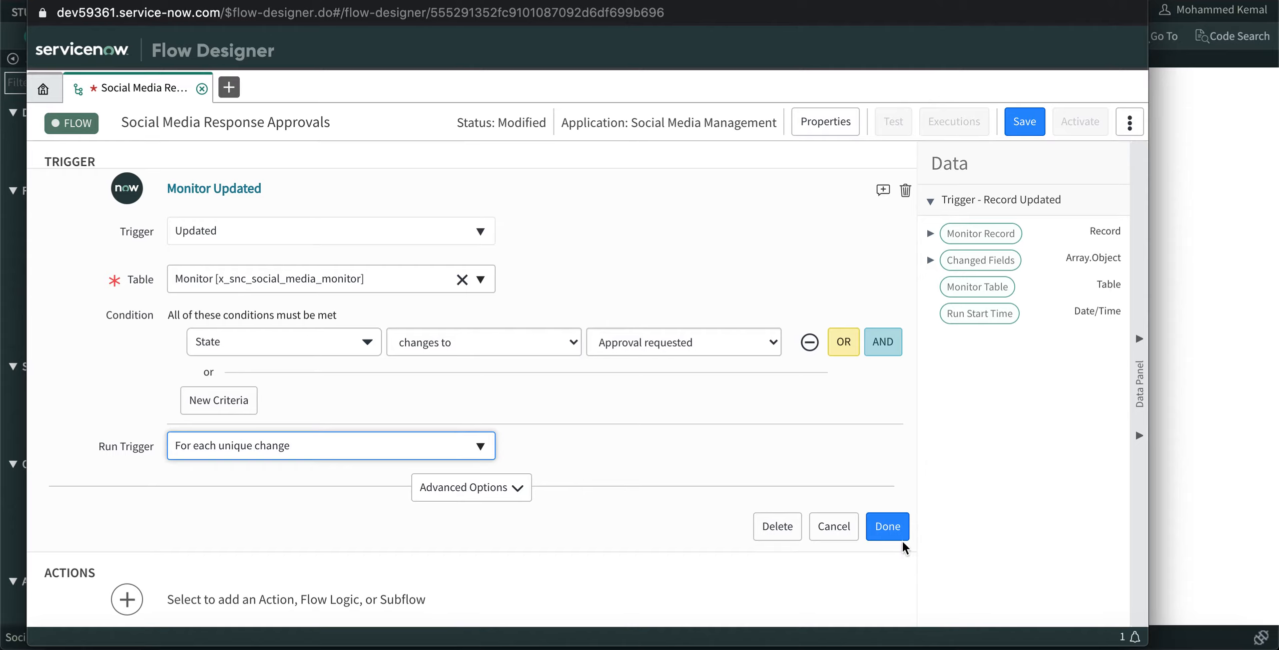
{"action": "left_click", "coordinate": [887, 527]}
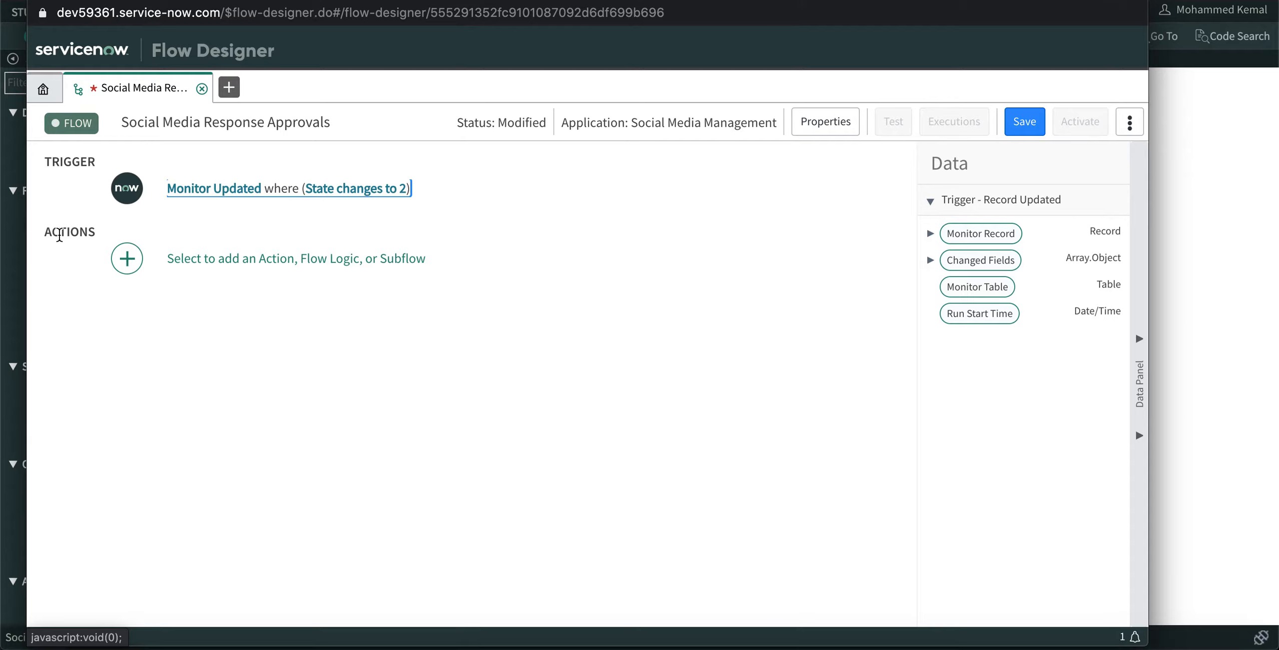
Step: Start adding the flow's first action and look through the available installed and not installed spokes
{"action": "left_click", "coordinate": [127, 259]}
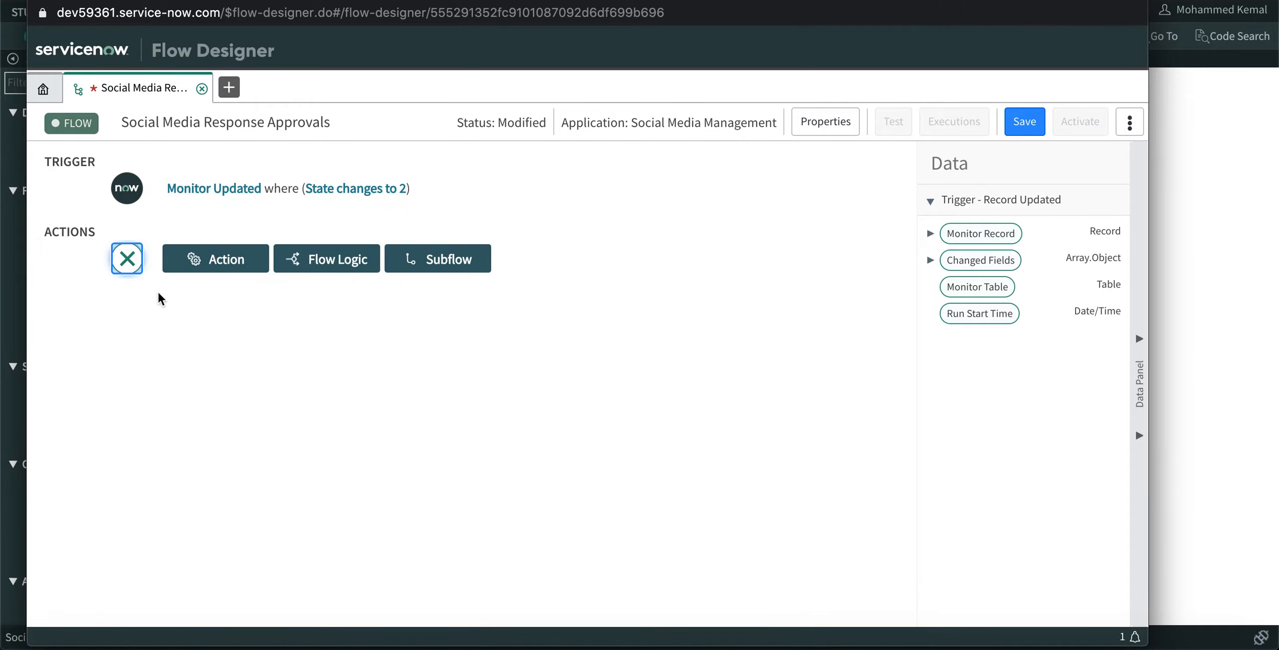
{"action": "left_click", "coordinate": [225, 263]}
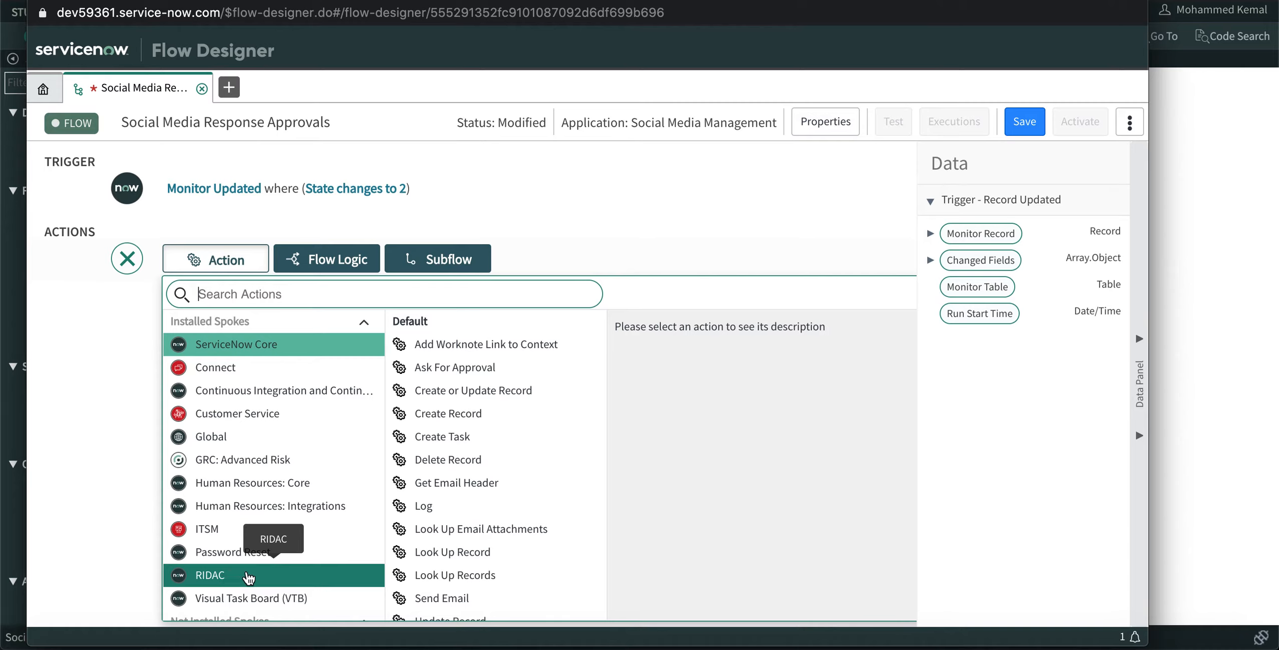
{"action": "scroll", "coordinate": [251, 562], "scroll_direction": "down", "scroll_amount": 4}
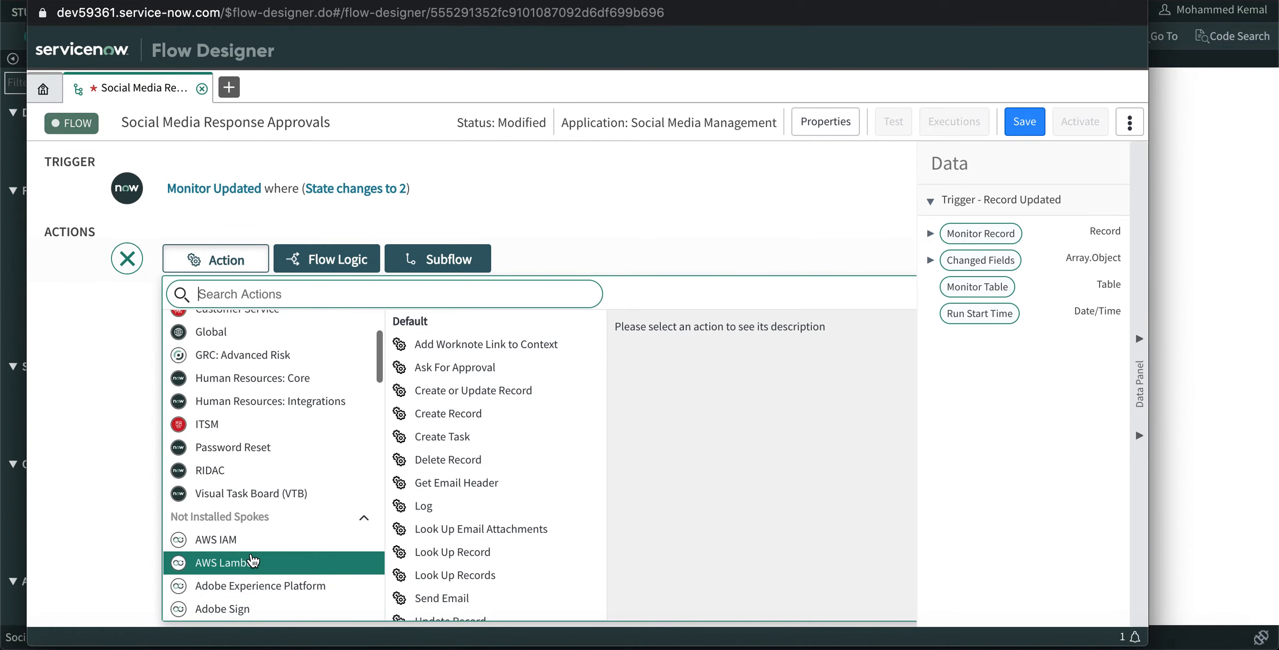
{"action": "scroll", "coordinate": [252, 561], "scroll_direction": "down", "scroll_amount": 1}
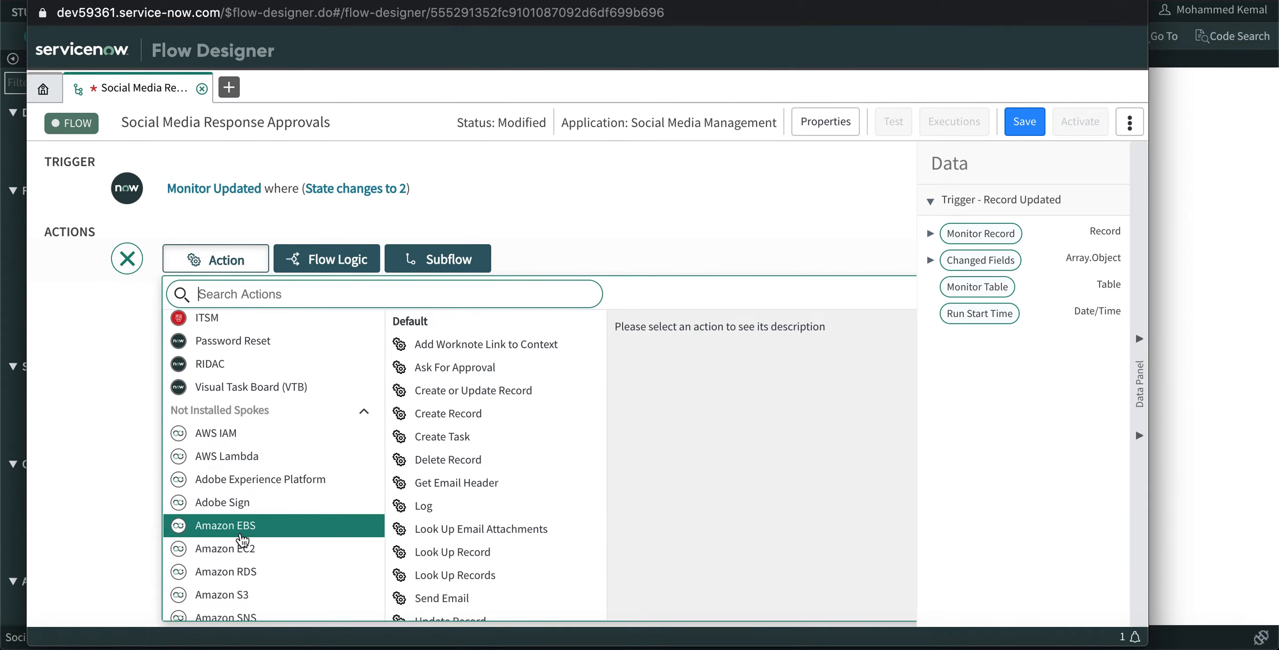
{"action": "scroll", "coordinate": [243, 541], "scroll_direction": "down", "scroll_amount": 4}
{"action": "scroll", "coordinate": [243, 541], "scroll_direction": "down", "scroll_amount": 8}
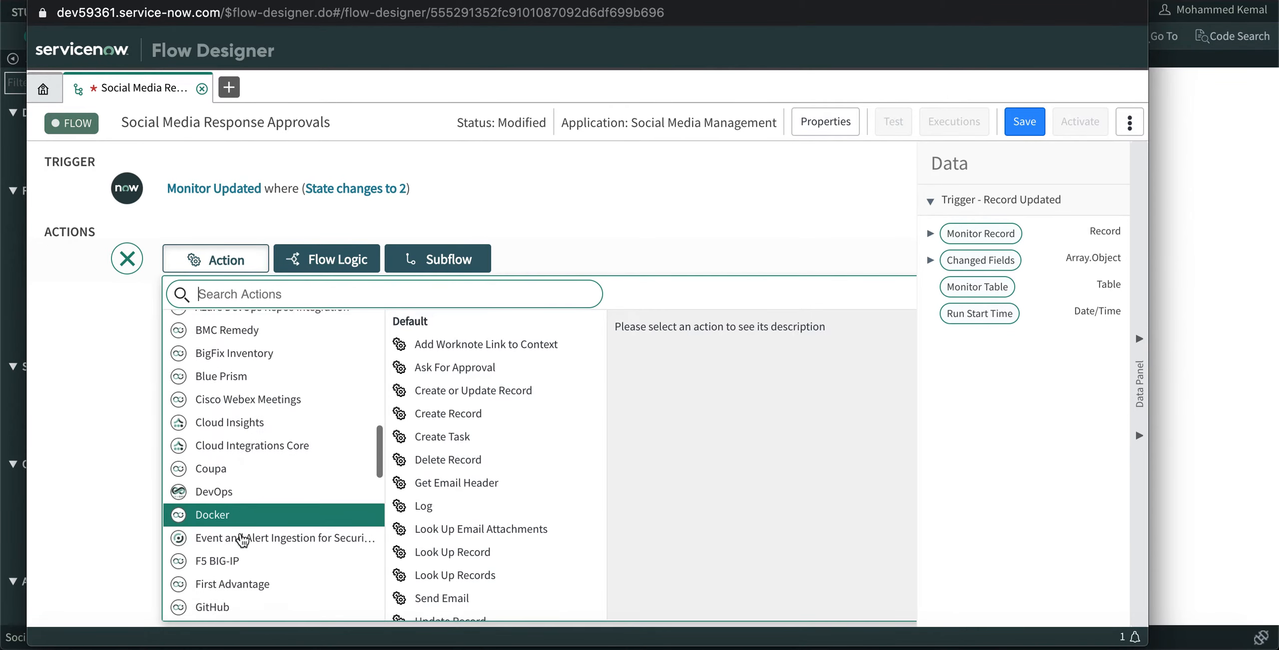
{"action": "scroll", "coordinate": [242, 539], "scroll_direction": "down", "scroll_amount": 6}
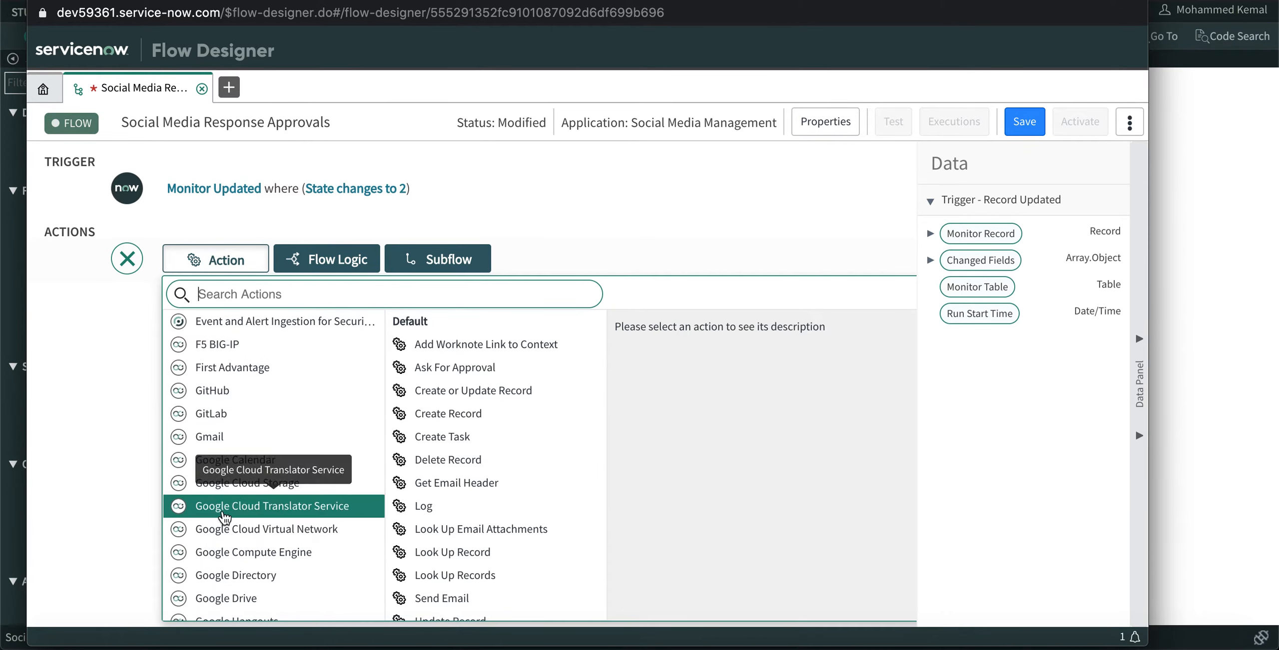
{"action": "scroll", "coordinate": [225, 527], "scroll_direction": "down", "scroll_amount": 1}
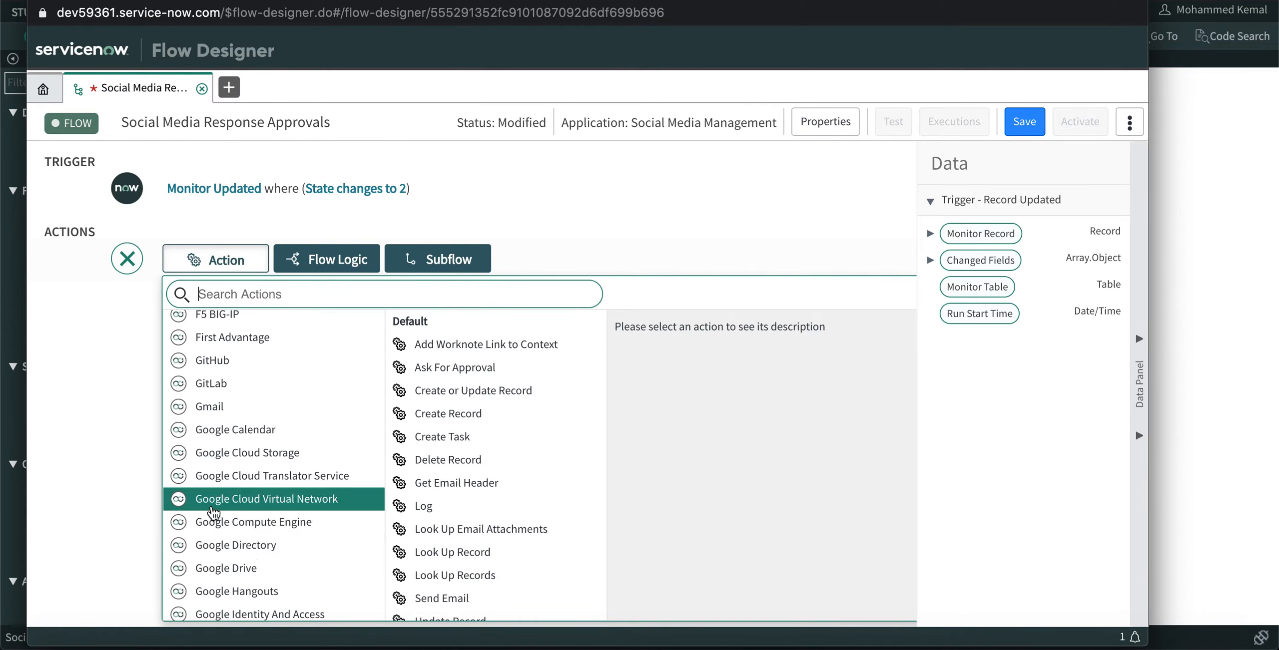
{"action": "scroll", "coordinate": [255, 519], "scroll_direction": "down", "scroll_amount": 5}
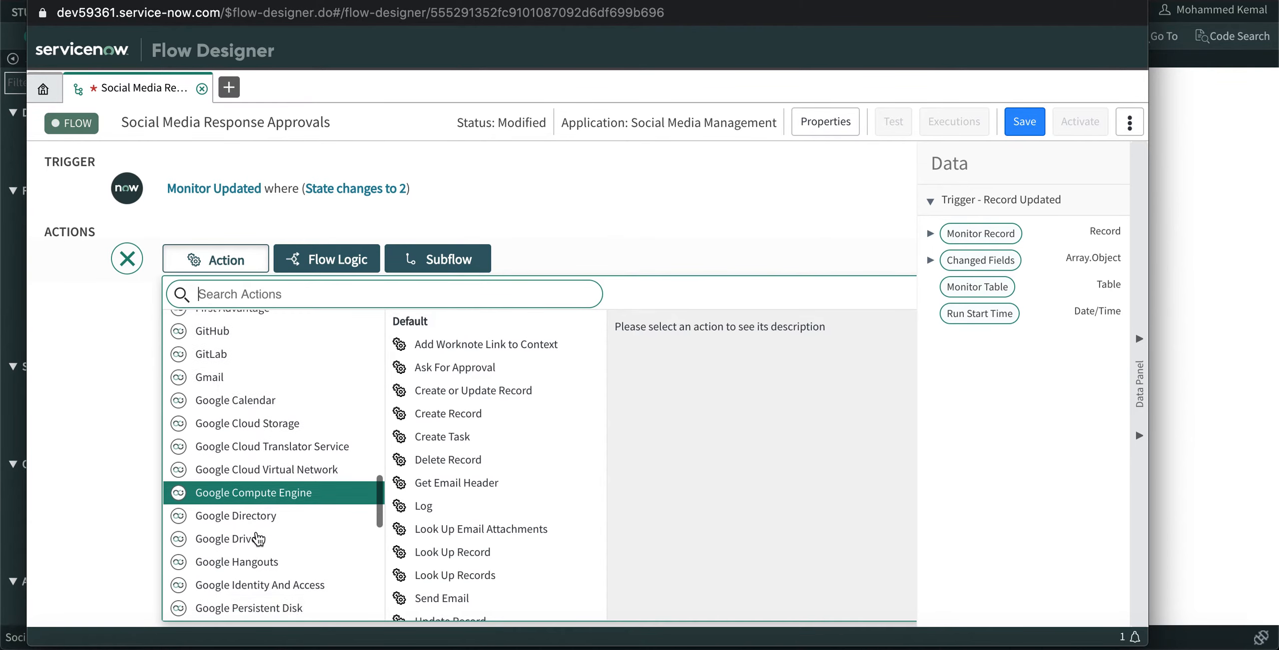
{"action": "scroll", "coordinate": [257, 538], "scroll_direction": "down", "scroll_amount": 7}
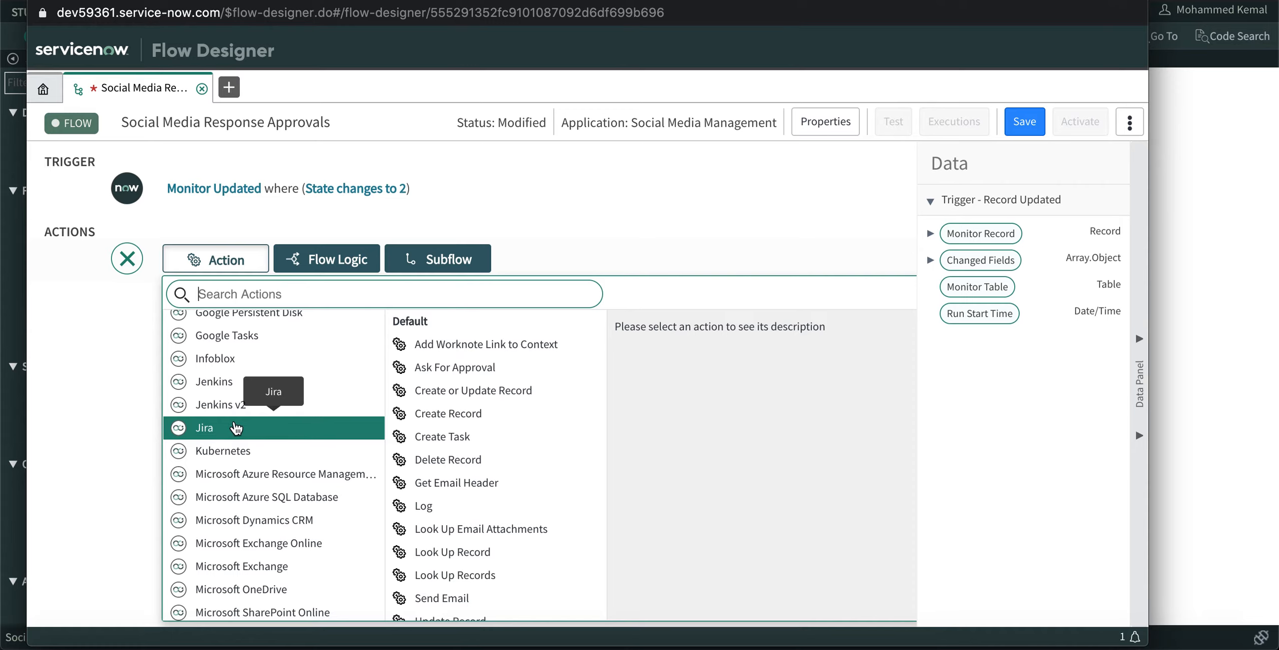
{"action": "scroll", "coordinate": [229, 529], "scroll_direction": "down", "scroll_amount": 3}
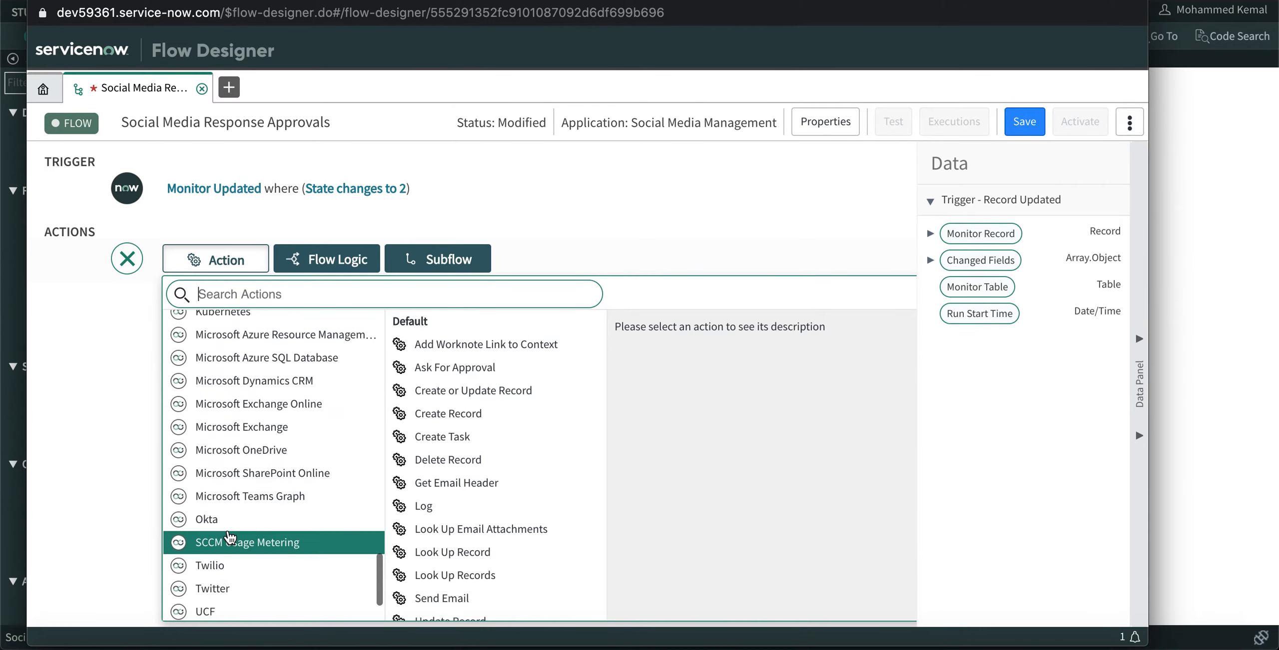
{"action": "scroll", "coordinate": [230, 534], "scroll_direction": "down", "scroll_amount": 3}
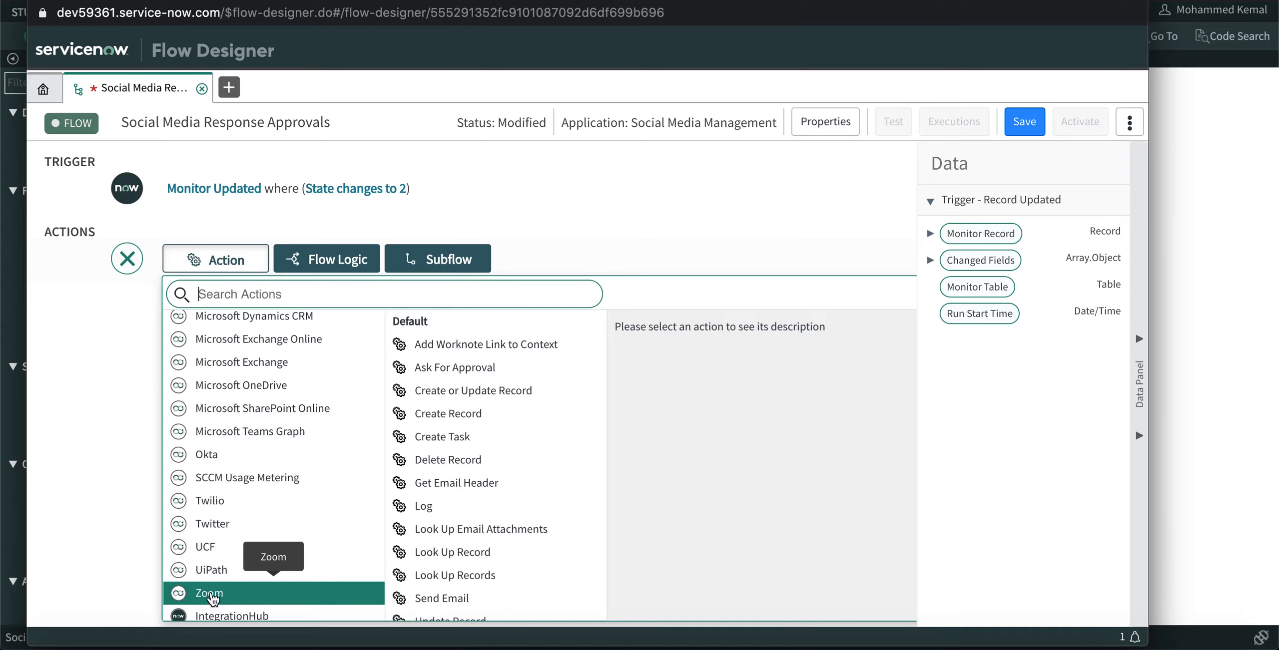
{"action": "scroll", "coordinate": [215, 570], "scroll_direction": "down", "scroll_amount": 1}
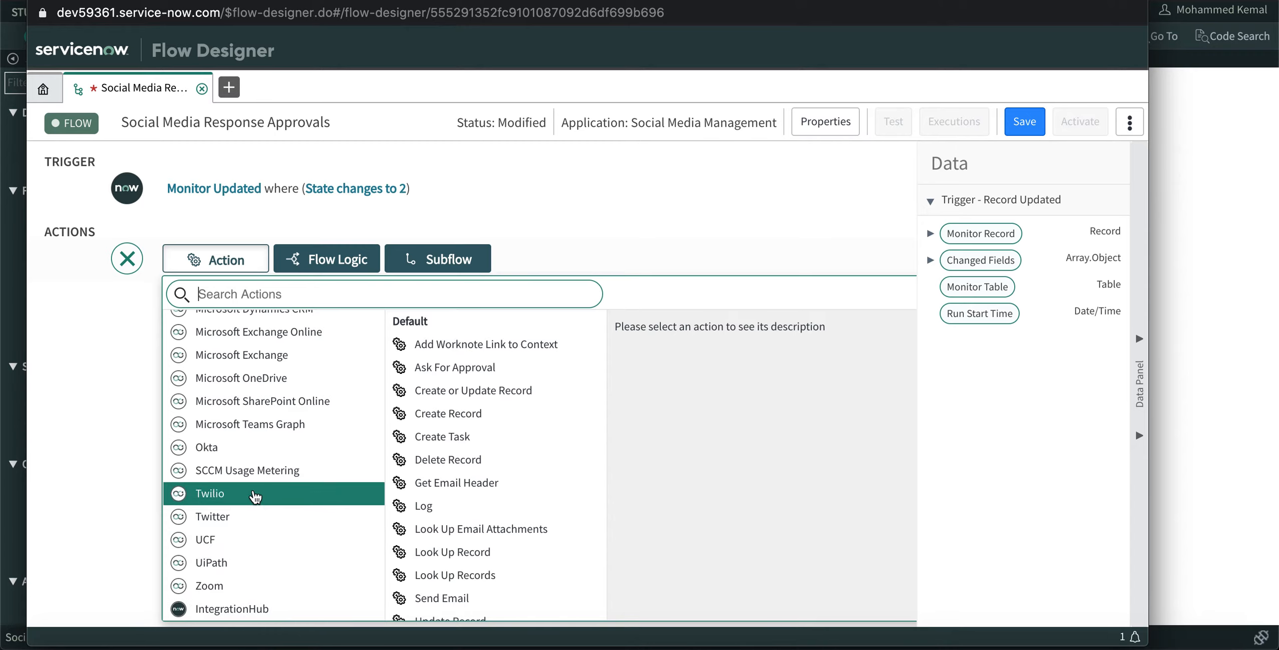
{"action": "scroll", "coordinate": [255, 496], "scroll_direction": "up", "scroll_amount": 10}
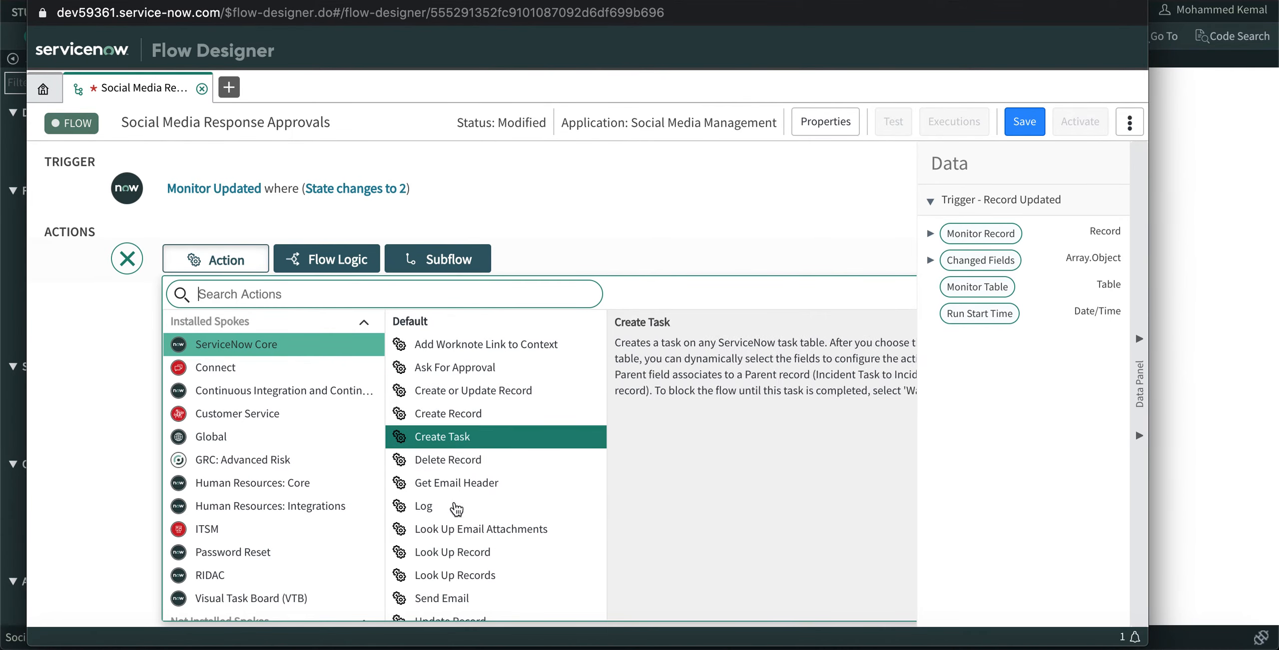
Step: Add the ServiceNow Core Update Record action and use the trigger's Monitor Record as its record
{"action": "scroll", "coordinate": [456, 545], "scroll_direction": "down", "scroll_amount": 5}
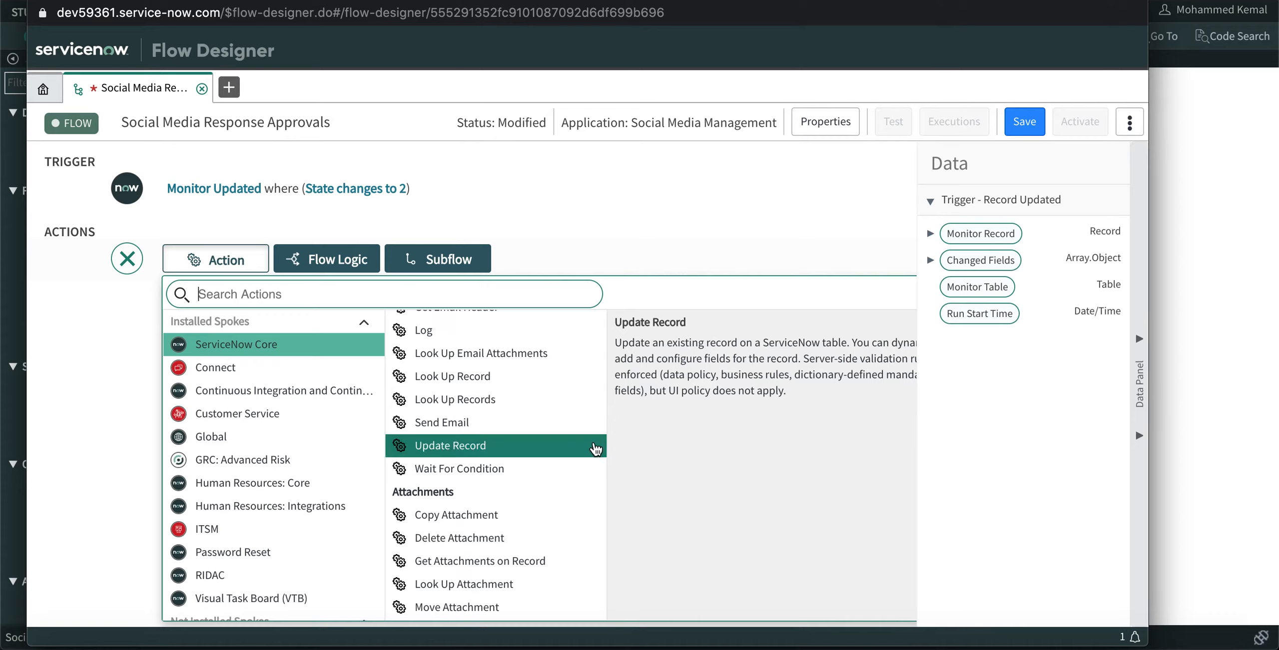
{"action": "left_click", "coordinate": [452, 449]}
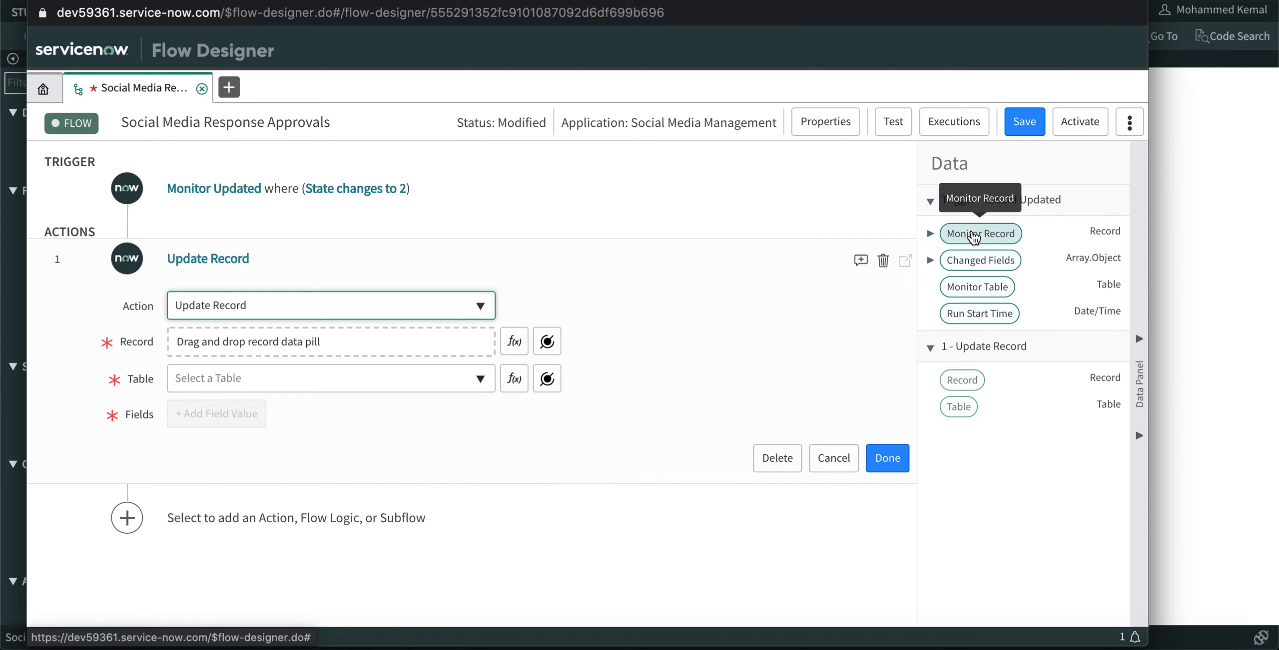
{"action": "left_click_drag", "start_coordinate": [973, 237], "coordinate": [346, 336]}
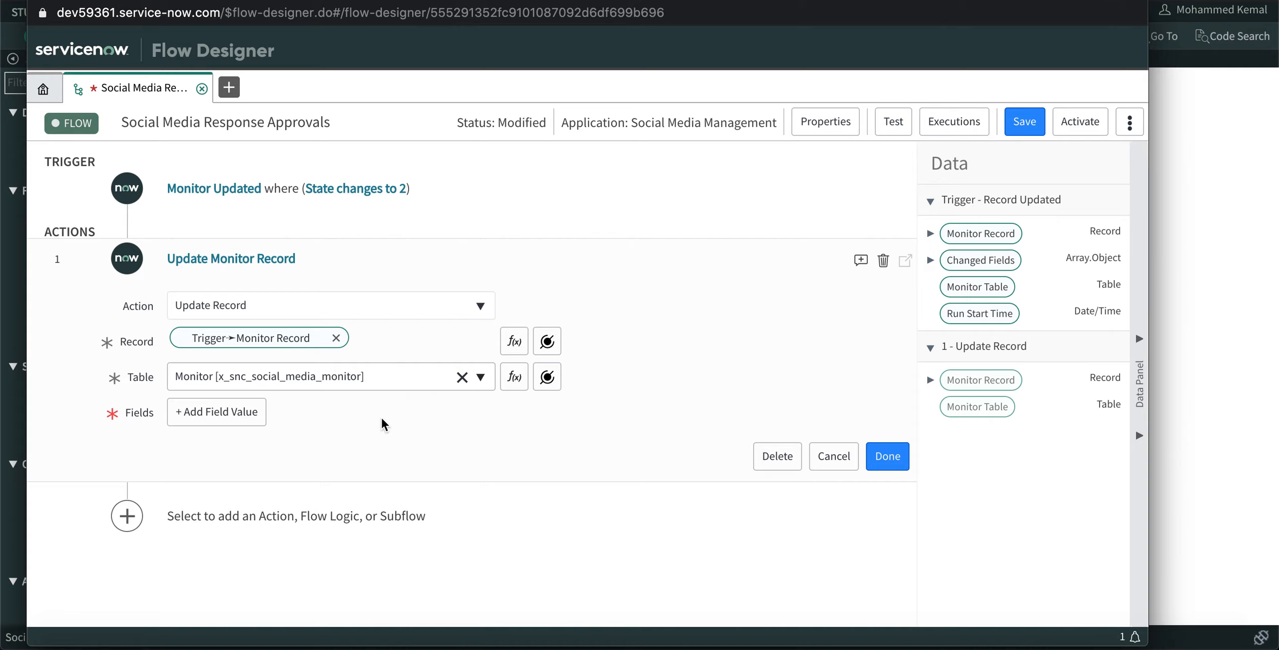
Step: Make the Update Record action set the State field to Pending approval, and finish the action
{"action": "left_click", "coordinate": [215, 419]}
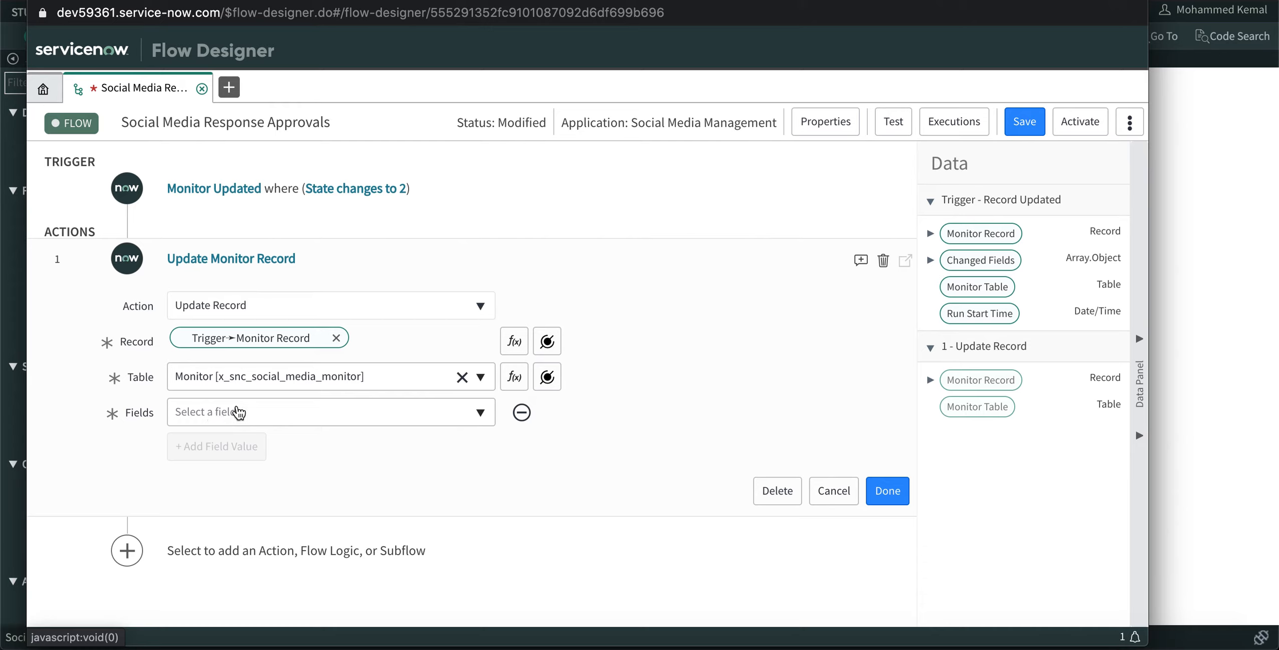
{"action": "left_click", "coordinate": [230, 411]}
{"action": "type", "text": "state"}
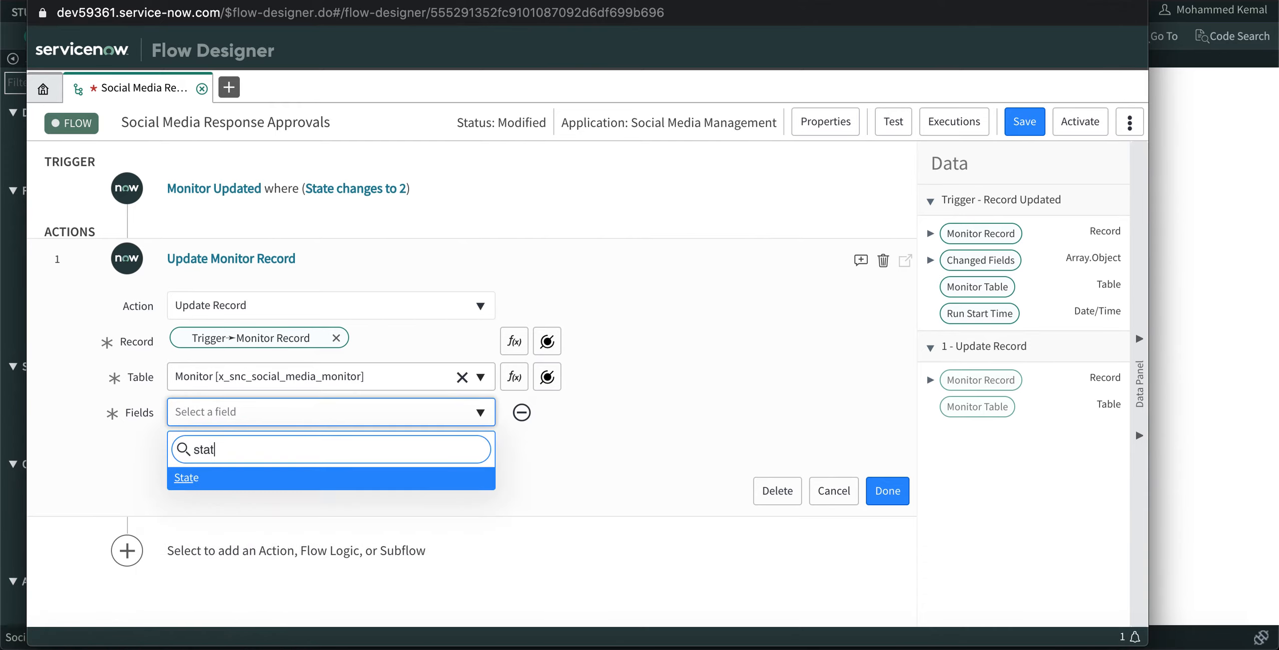
{"action": "left_click", "coordinate": [187, 481]}
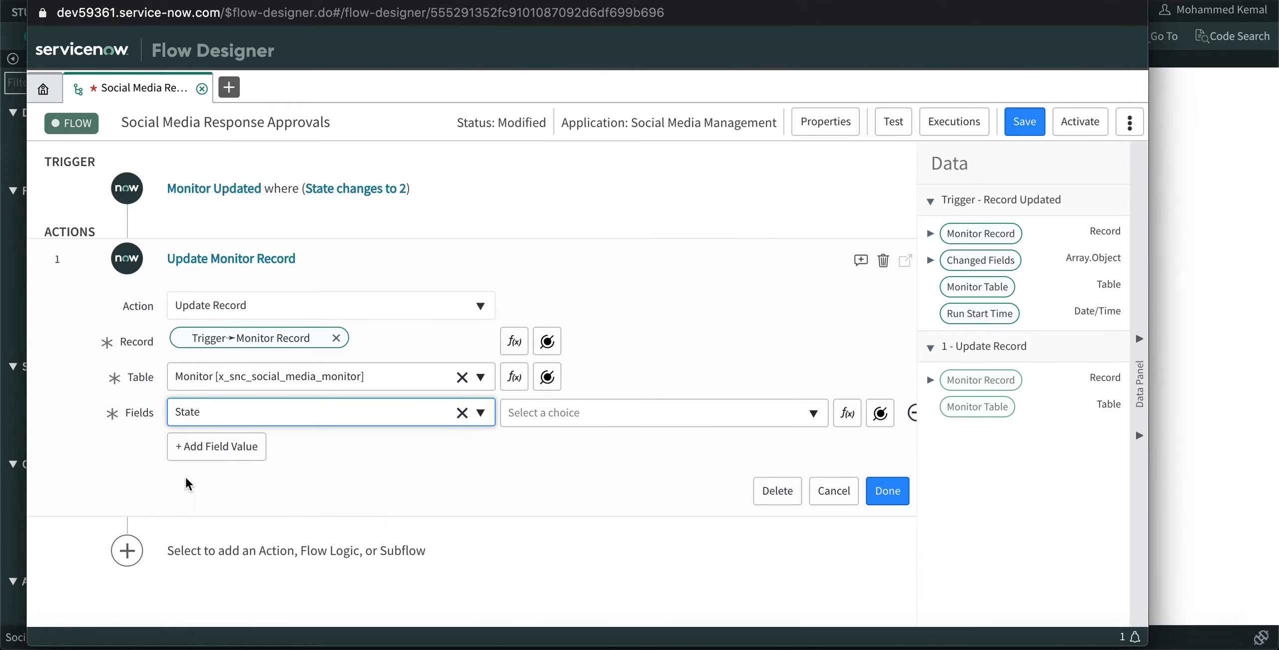
{"action": "left_click", "coordinate": [580, 419]}
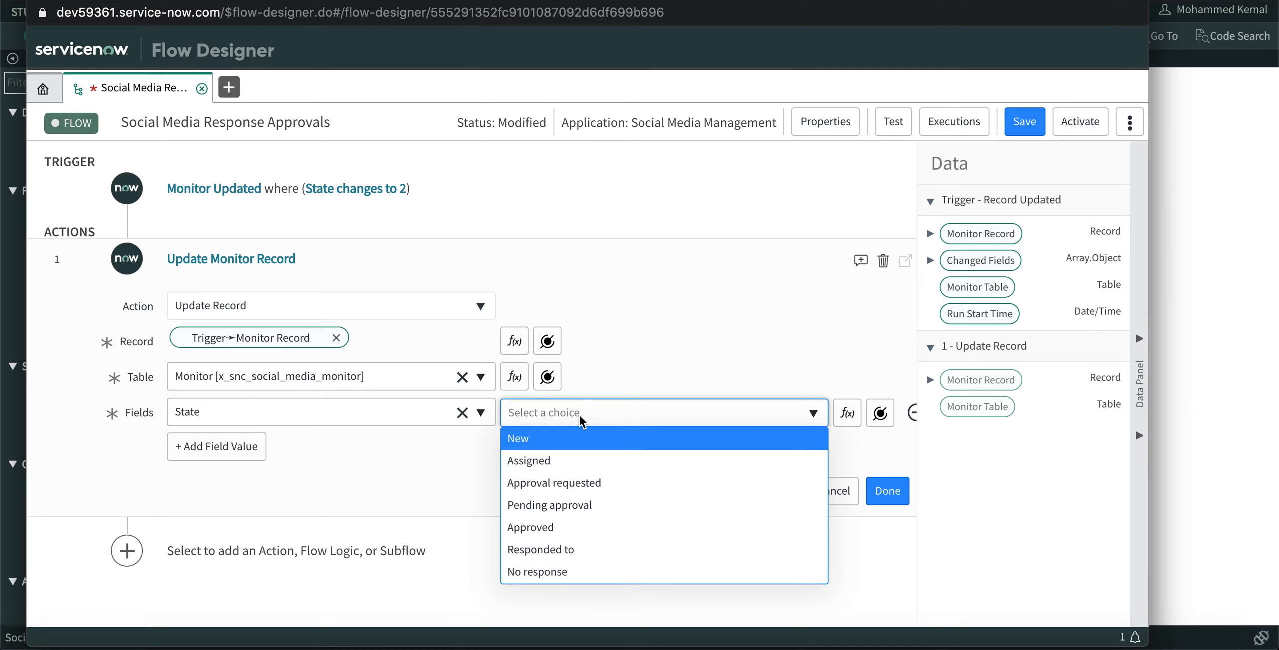
{"action": "left_click", "coordinate": [532, 510]}
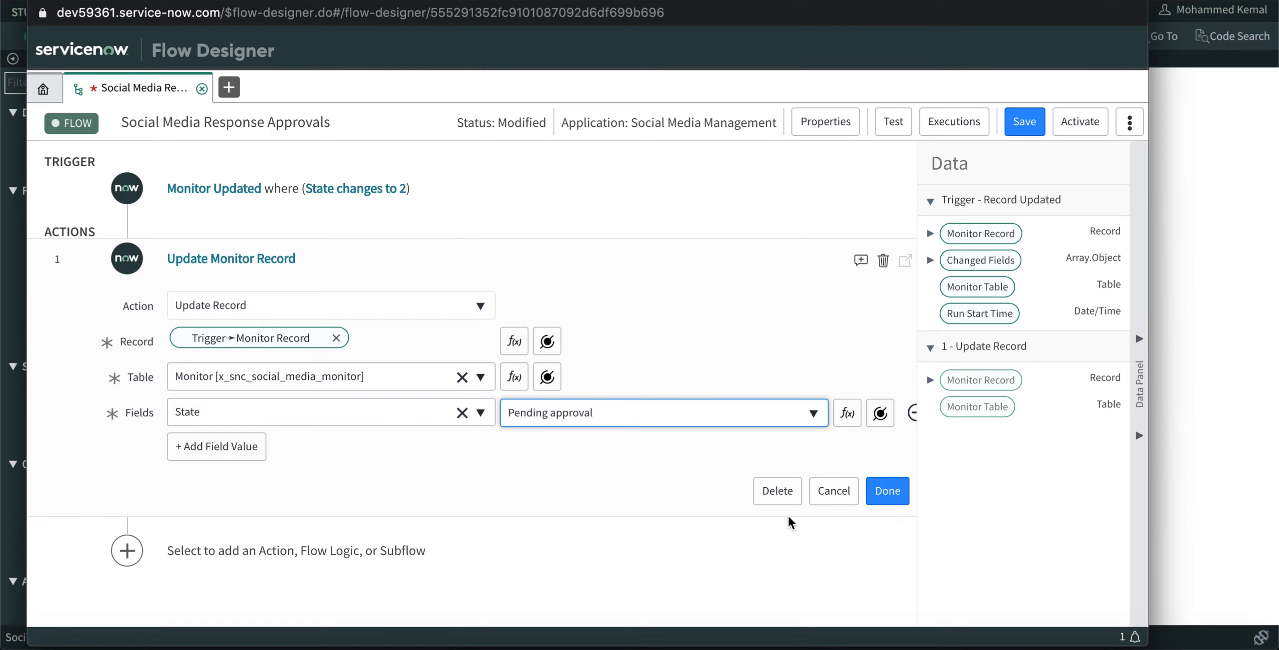
{"action": "left_click", "coordinate": [888, 492]}
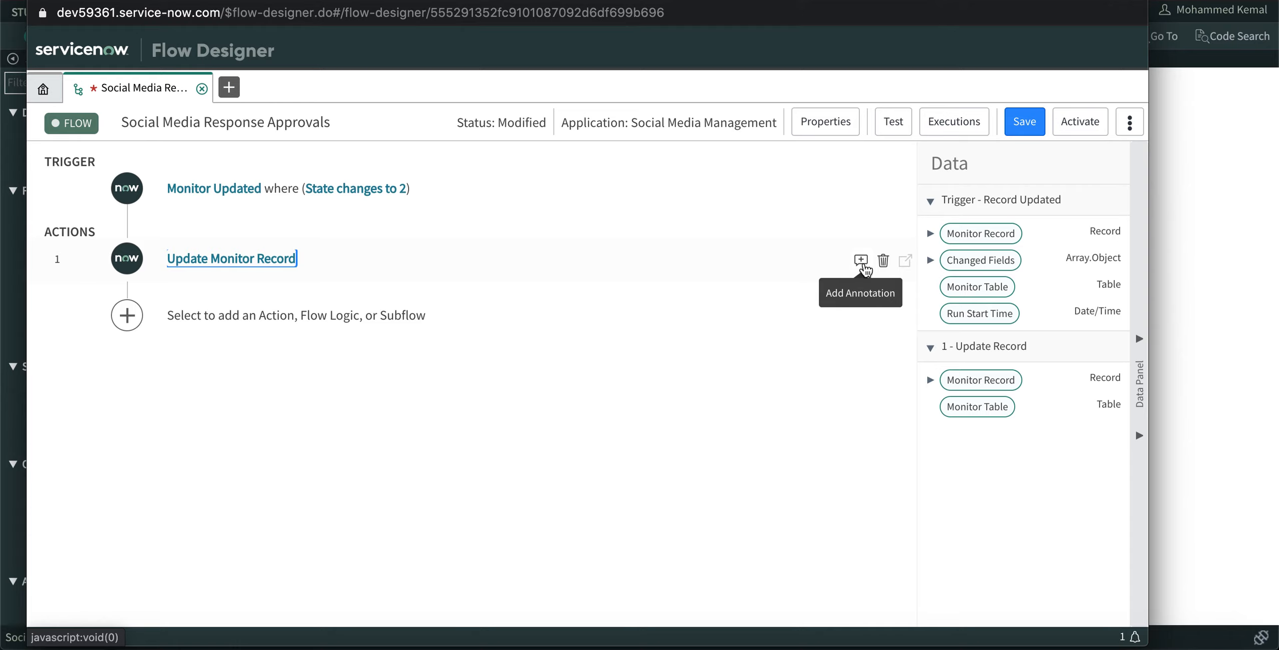
Step: Run a test of the flow using Monitor record SMM0001001
{"action": "left_click", "coordinate": [894, 128]}
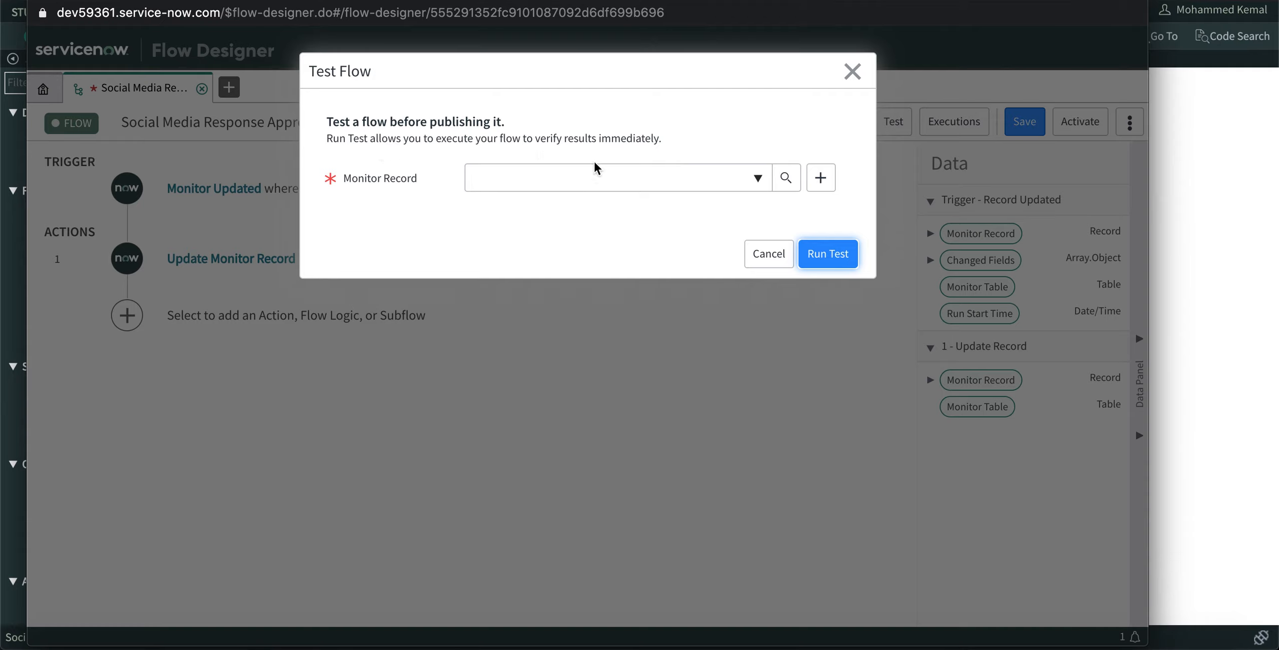
{"action": "left_click", "coordinate": [591, 181]}
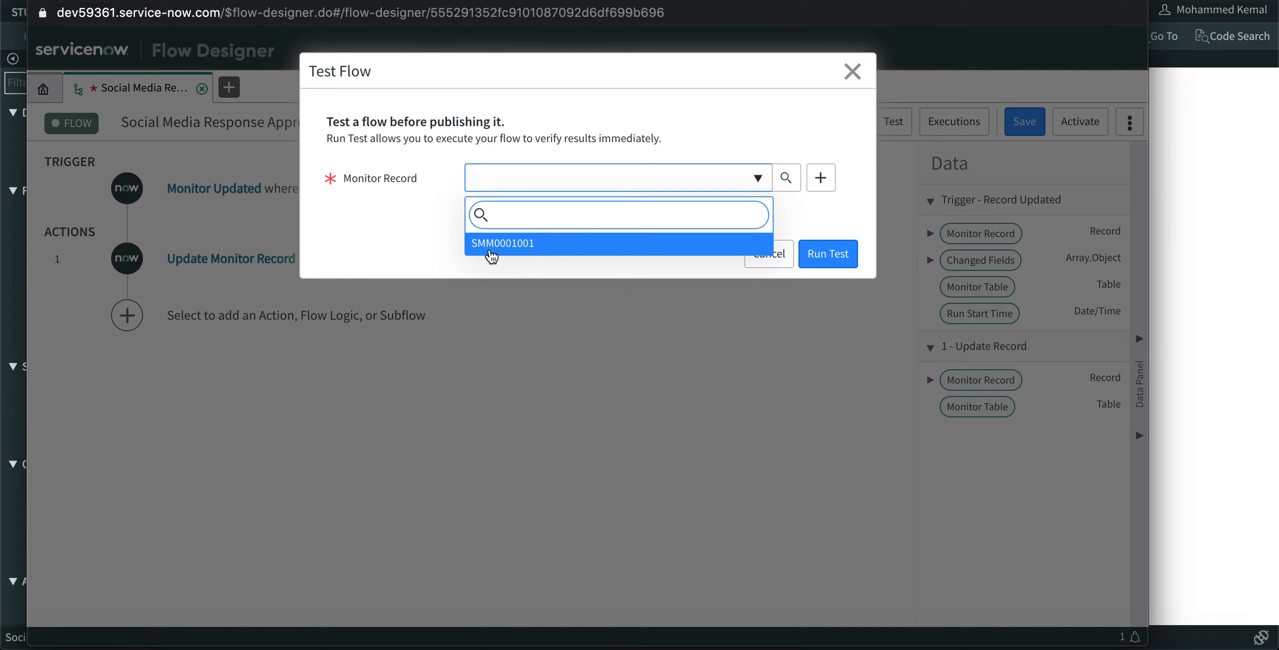
{"action": "left_click", "coordinate": [494, 245]}
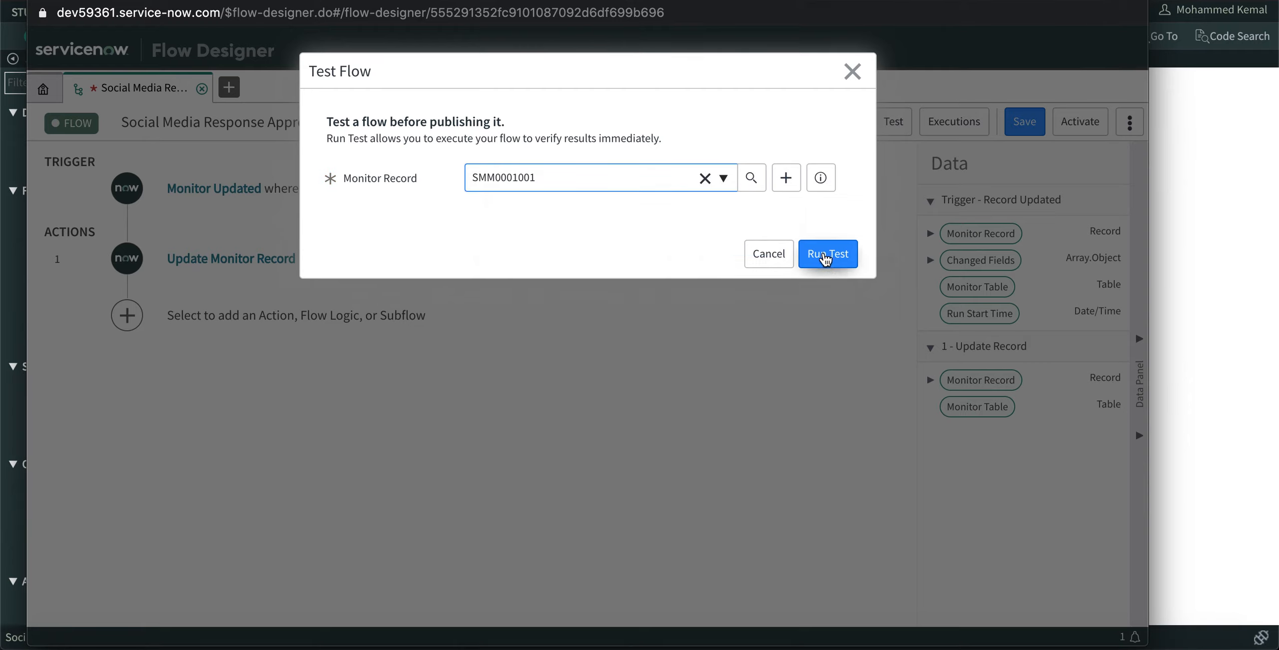
{"action": "left_click", "coordinate": [827, 253]}
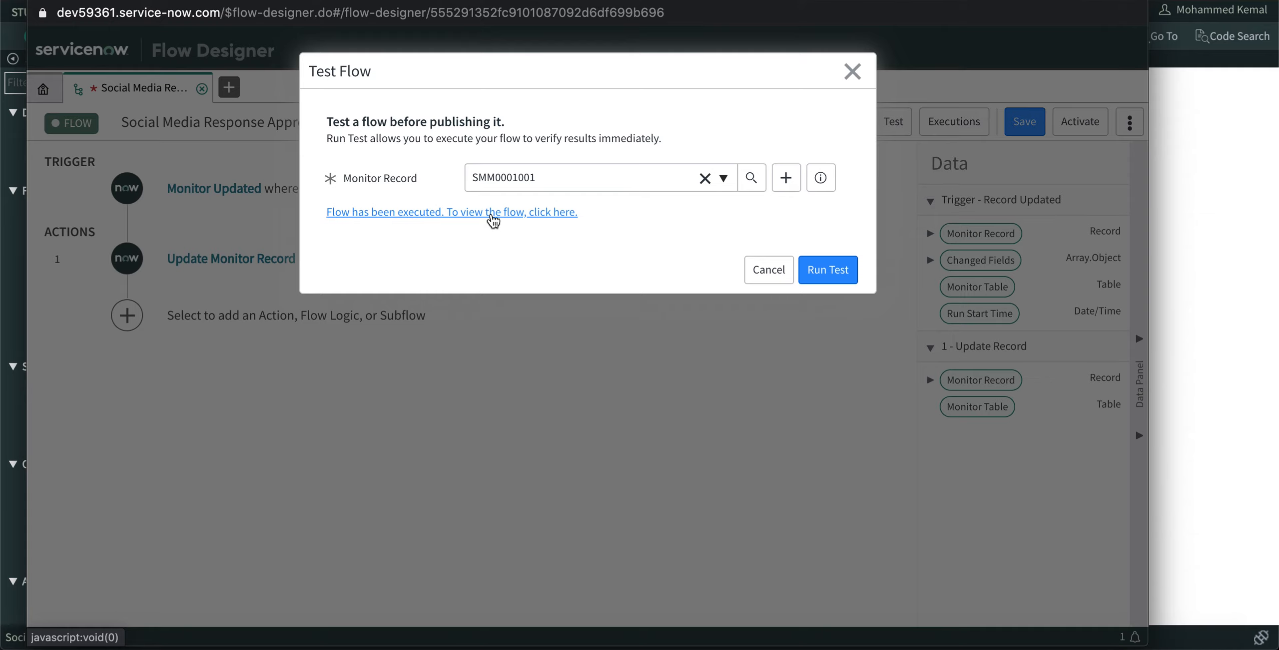
Step: View the test run's execution details and check the State in the triggering Monitor record's preview, closing the preview when done
{"action": "left_click", "coordinate": [492, 214]}
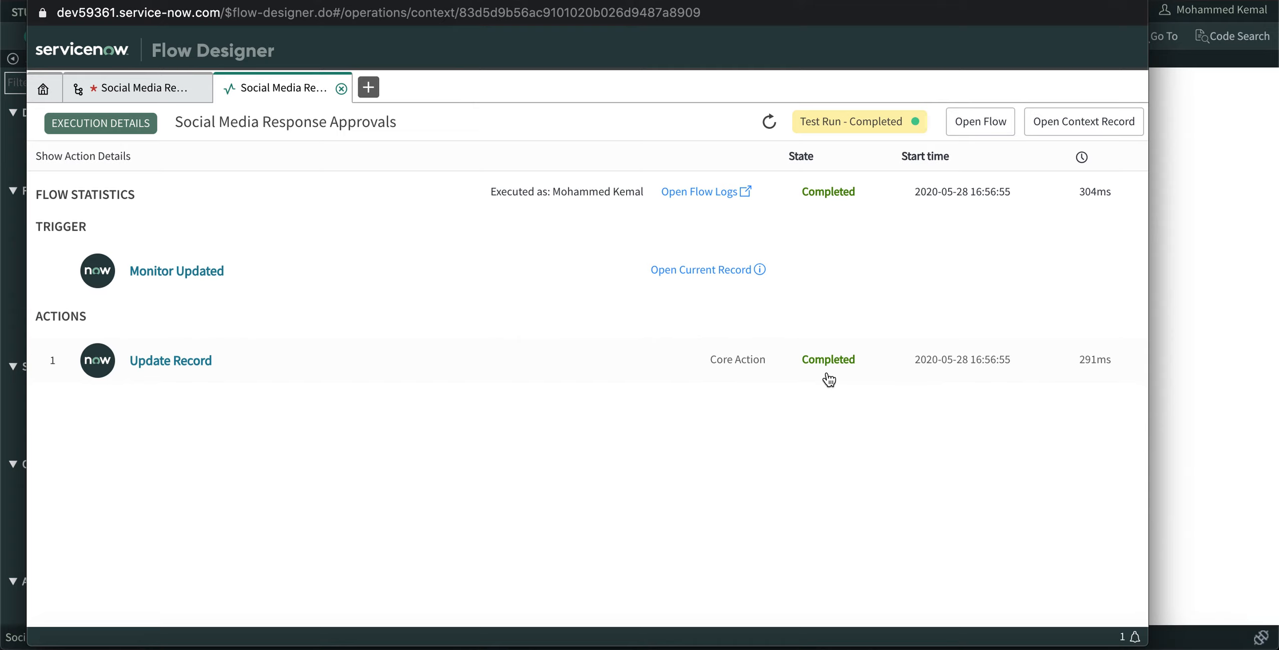
{"action": "left_click", "coordinate": [708, 275]}
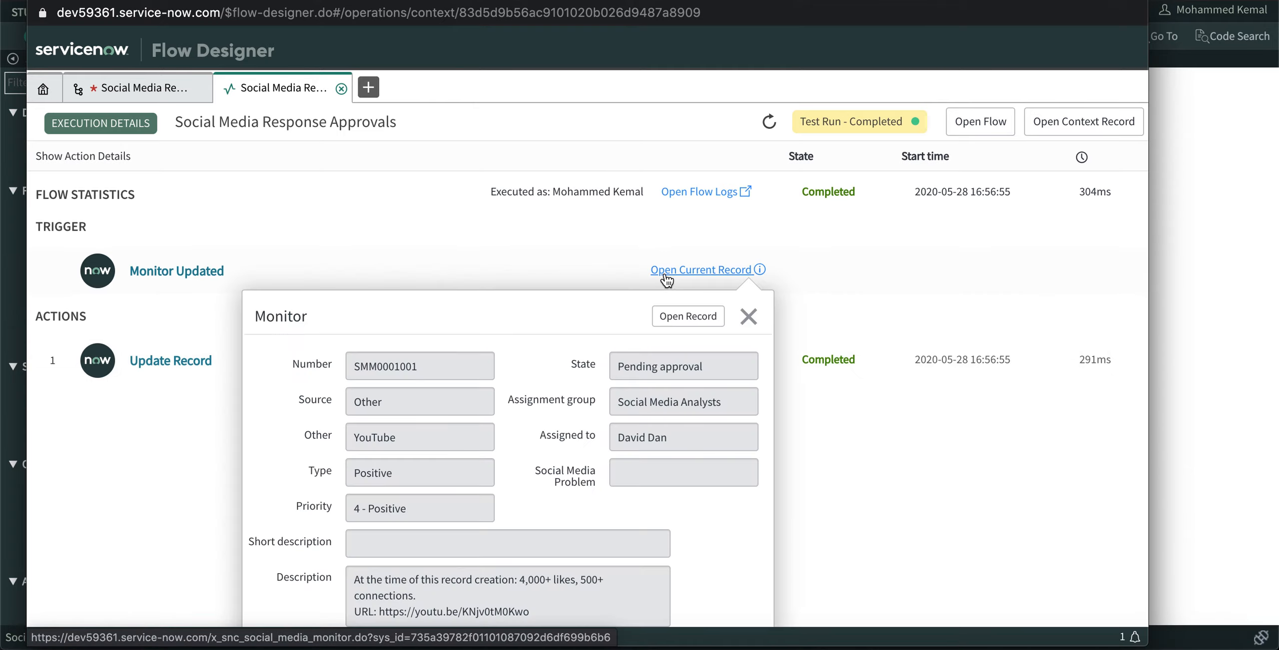
{"action": "scroll", "coordinate": [579, 452], "scroll_direction": "down", "scroll_amount": 2}
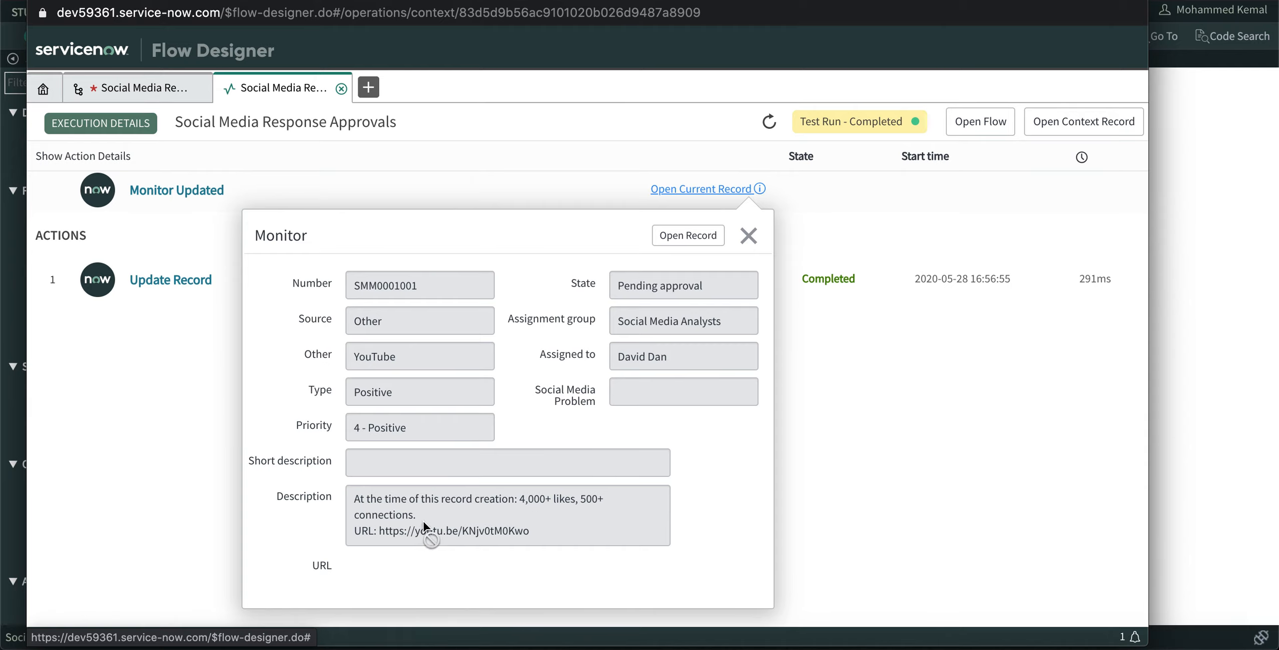
{"action": "left_click", "coordinate": [748, 235]}
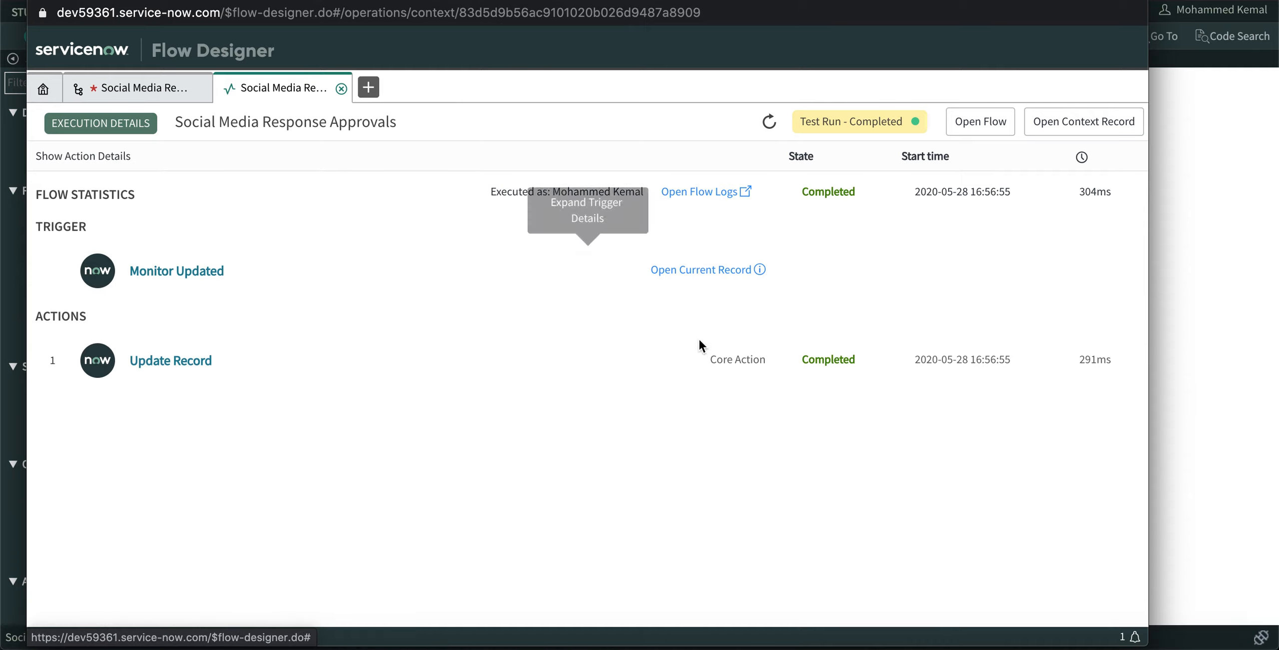